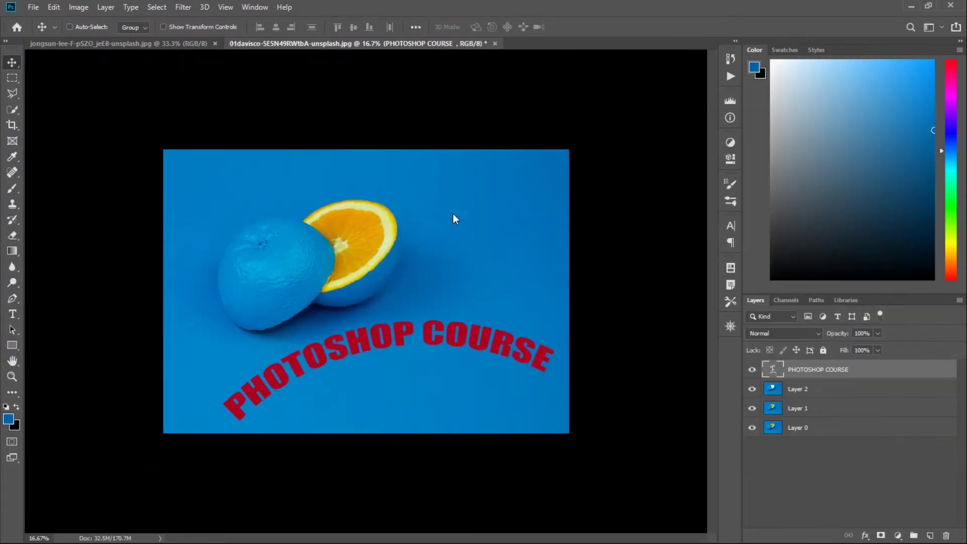
- Leave the 3D 'PHOTOSHOP COURSE' scene and return to the flat blue-orange photo
click(205, 7)
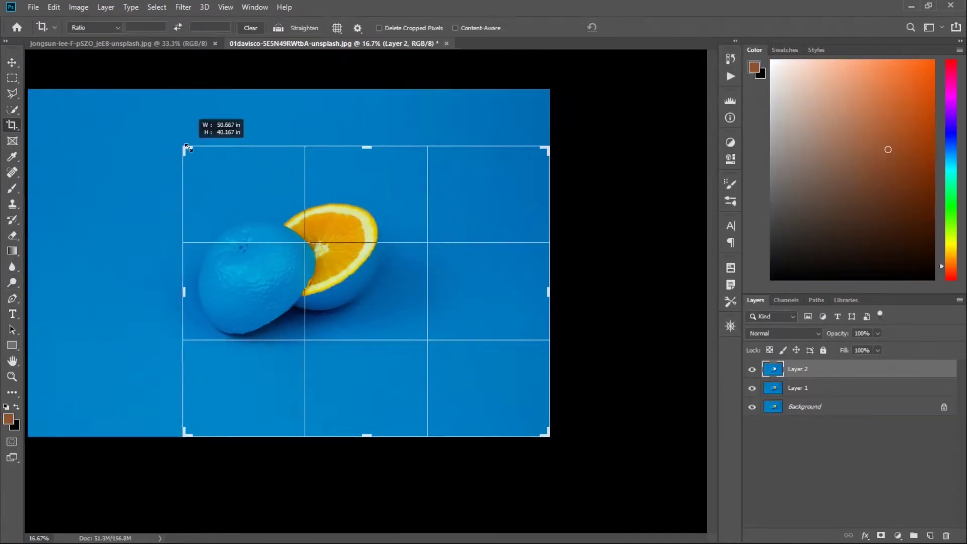
- Free-transform Layer 2 and rotate it to about -35°
drag(542, 241, 510, 274)
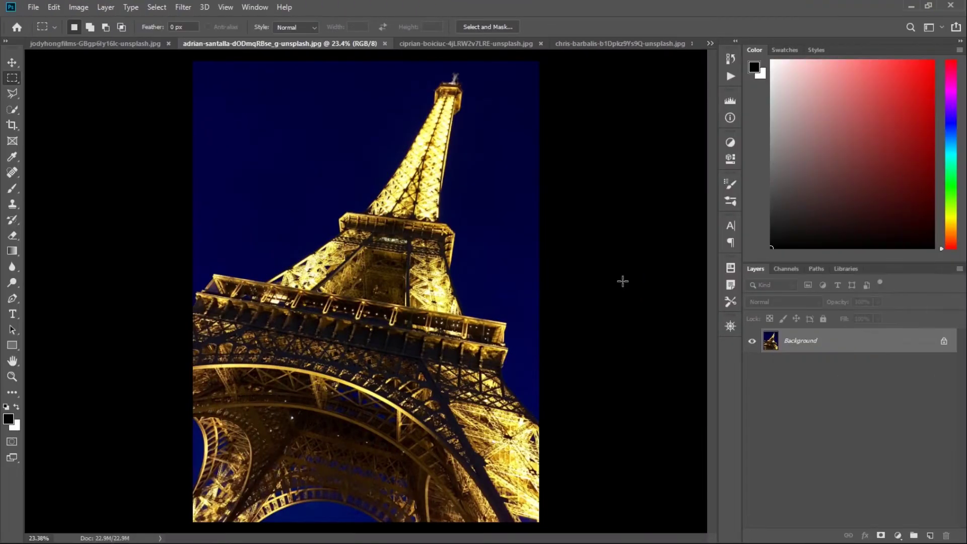
- Try straightening the Eiffel Tower photo with the Crop tool, then revert the file
key(c)
click(279, 27)
drag(214, 276, 508, 325)
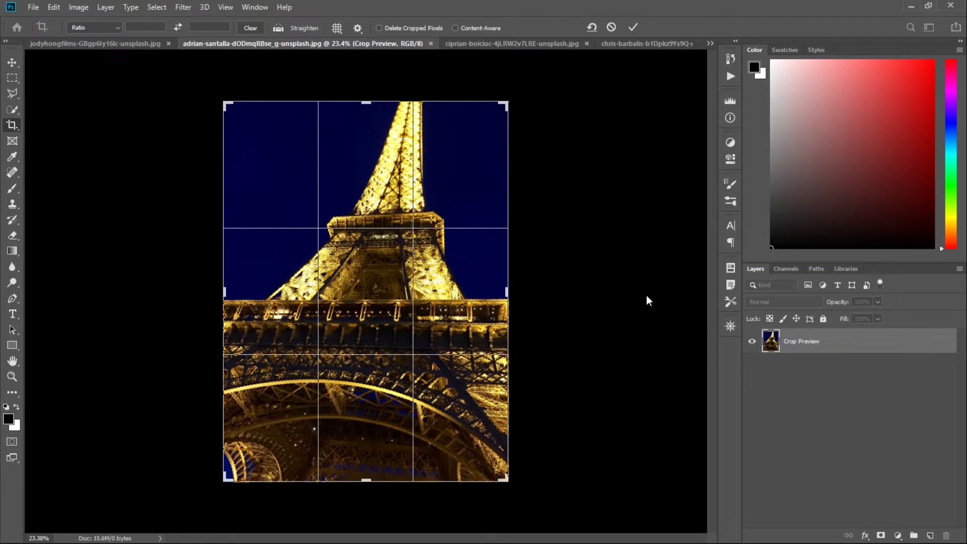
click(33, 7)
click(45, 153)
- Measure the platform edge with the Ruler tool and straighten the layer to it
key(m)
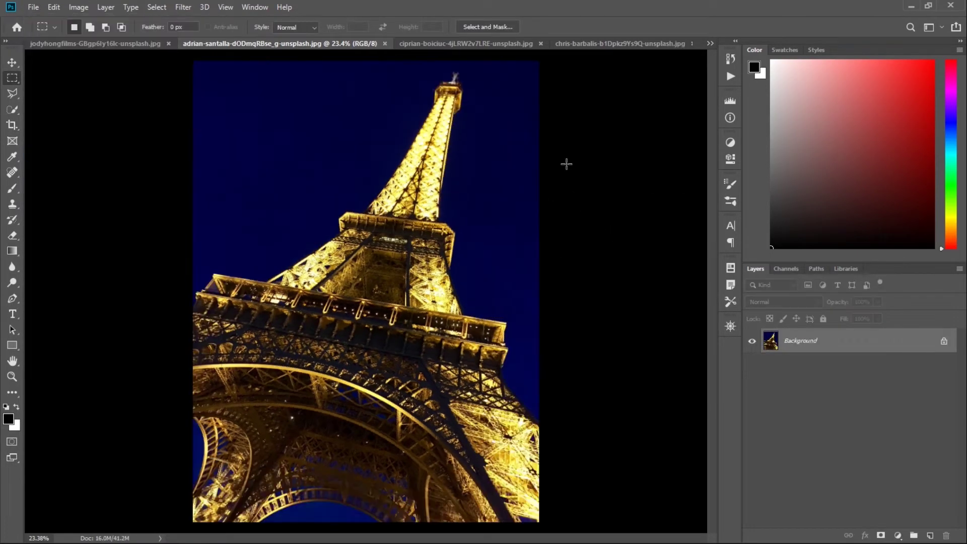
click(12, 156)
click(96, 193)
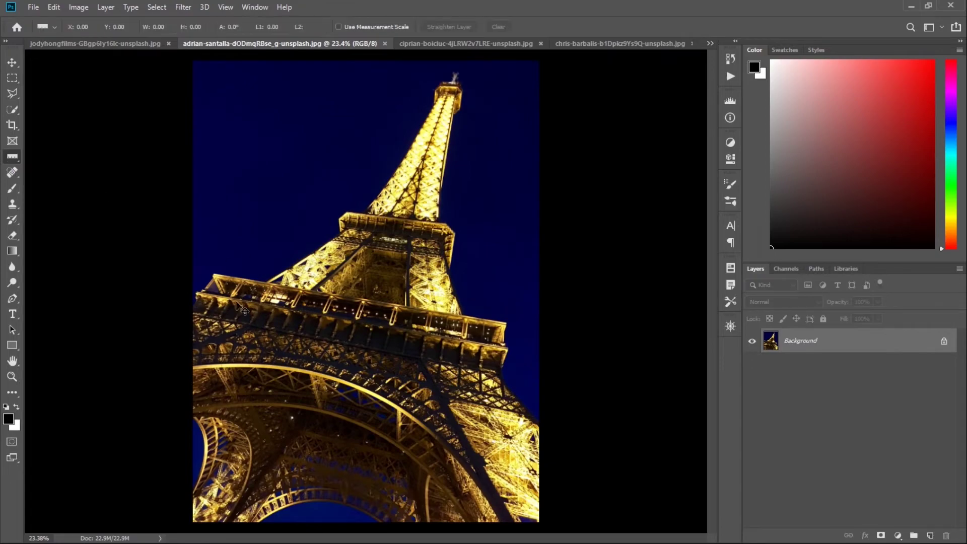
scroll(241, 308, up, 5)
drag(75, 173, 324, 332)
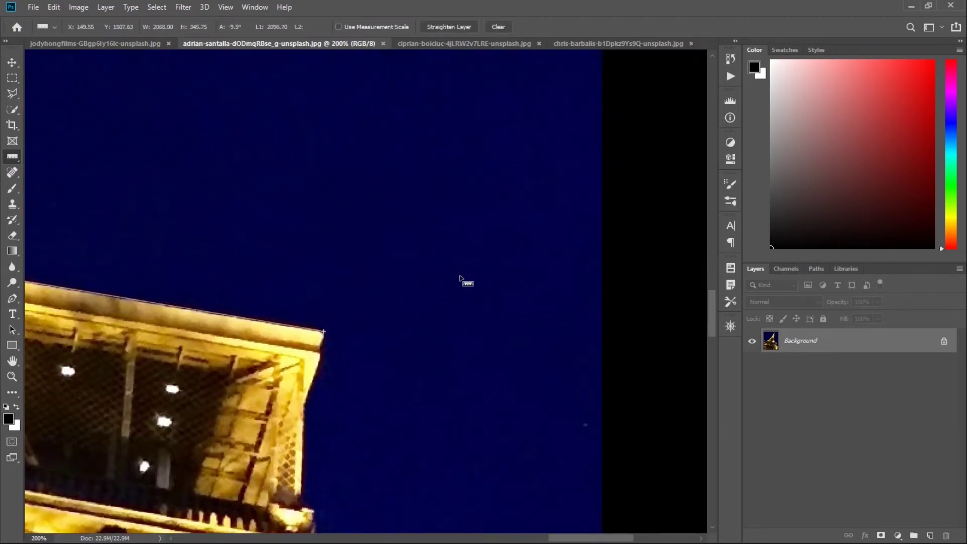
scroll(443, 262, down, 5)
click(449, 27)
- Crop the straightened photo, trimming the top edge slightly
key(c)
drag(366, 128, 365, 141)
key(Return)
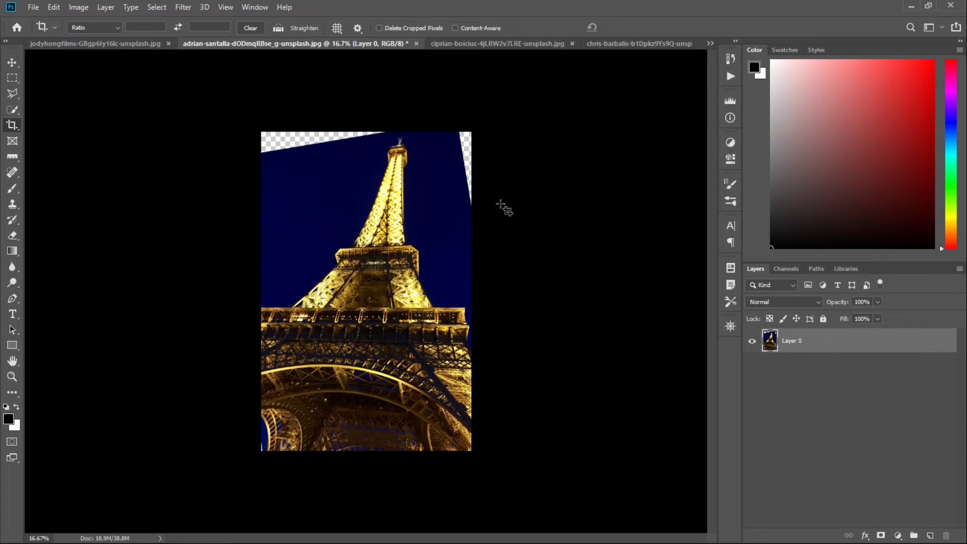
key(ctrl+plus)
key(ctrl+plus)
key(ctrl+plus)
- Lasso the transparent right strip and fill it with Content-Aware sky
right_click(12, 93)
click(60, 103)
click(441, 96)
click(500, 418)
click(528, 107)
double_click(436, 75)
click(54, 7)
click(76, 197)
click(567, 147)
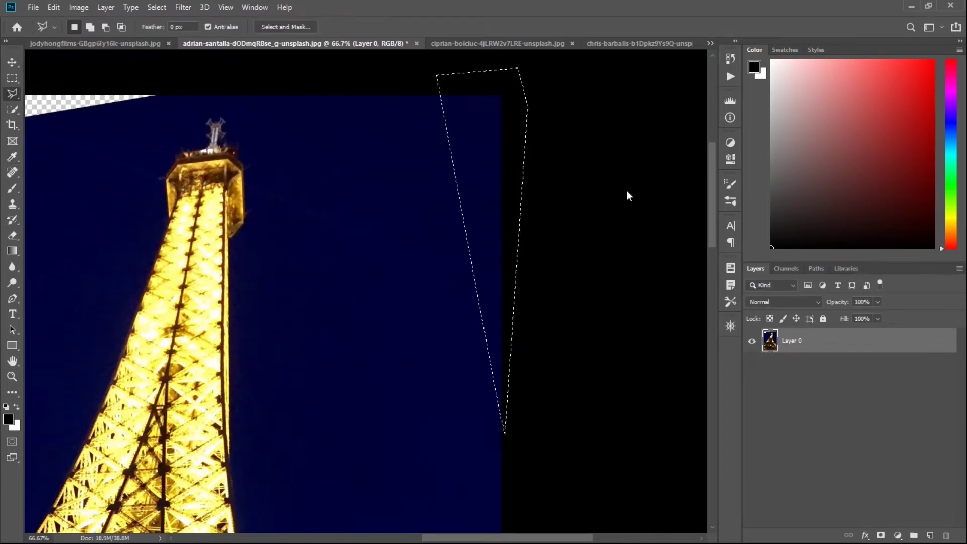
key(ctrl+d)
- Fill the top-left transparent strip with Content-Aware sky, then switch to the paraglider photo
drag(152, 171, 281, 220)
click(102, 277)
click(647, 170)
click(669, 143)
click(96, 122)
click(78, 282)
click(101, 277)
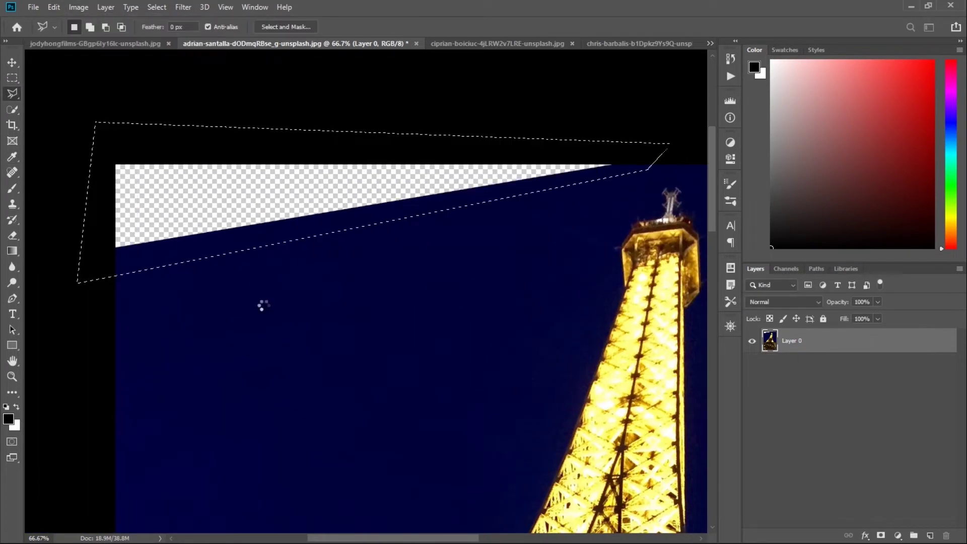
key(ctrl+d)
key(ctrl+0)
key(ctrl+Tab)
- Drag the crop beyond the paraglider photo's sides and commit it with Content-Aware fill
key(c)
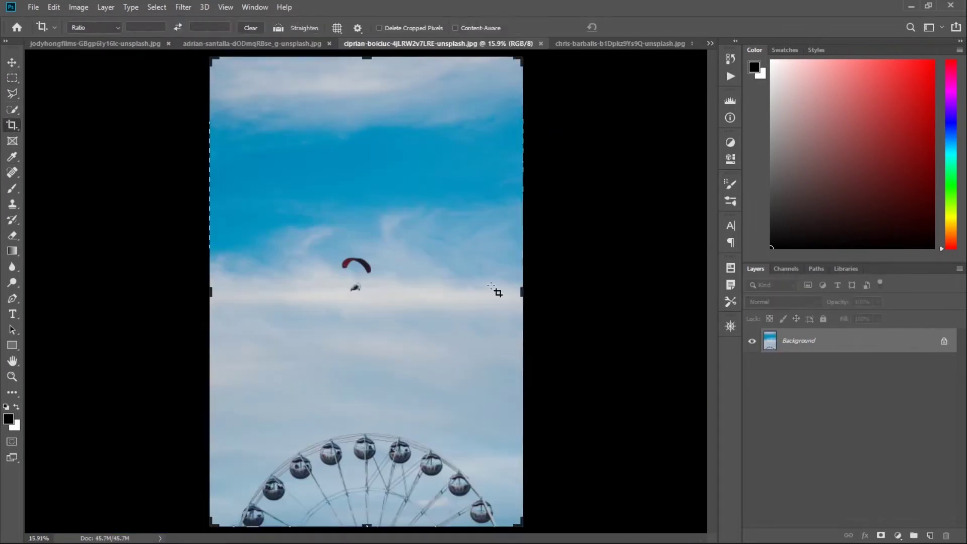
drag(523, 292, 596, 364)
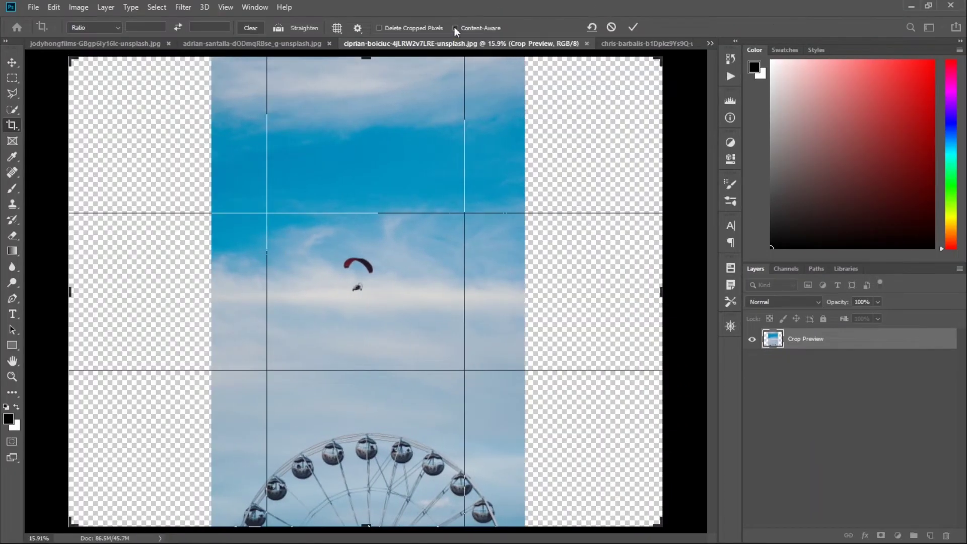
click(456, 28)
key(Return)
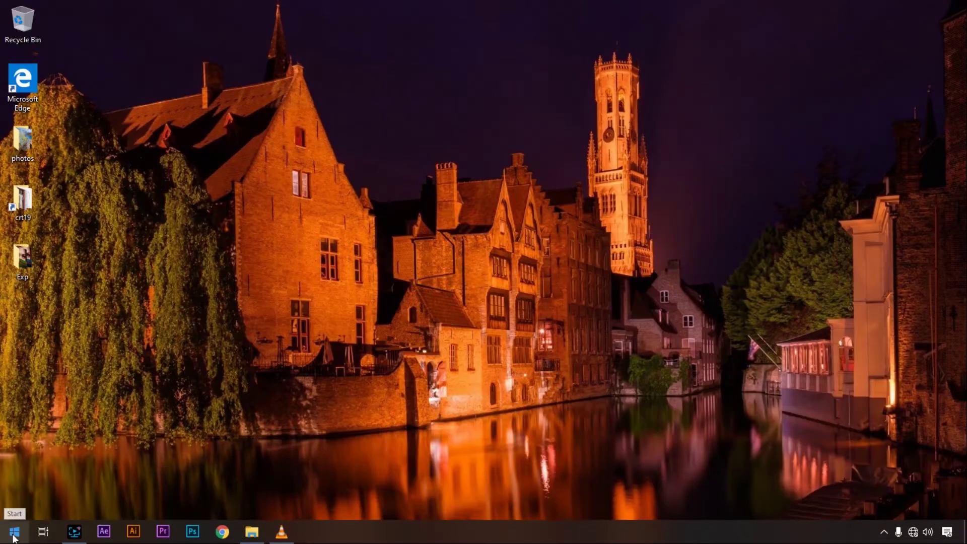
- Launch Adobe Photoshop CC 2019 from the Start menu's Recently added list
click(14, 534)
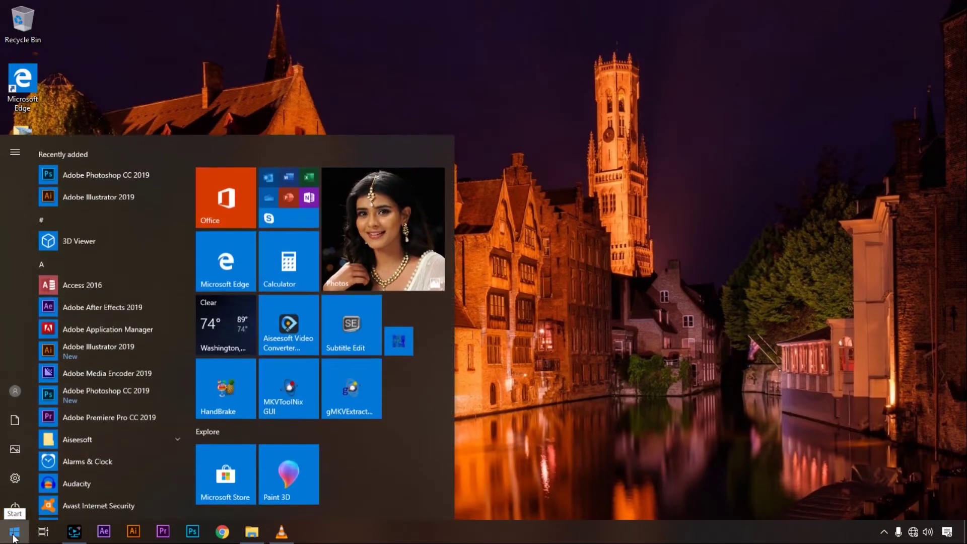
click(89, 172)
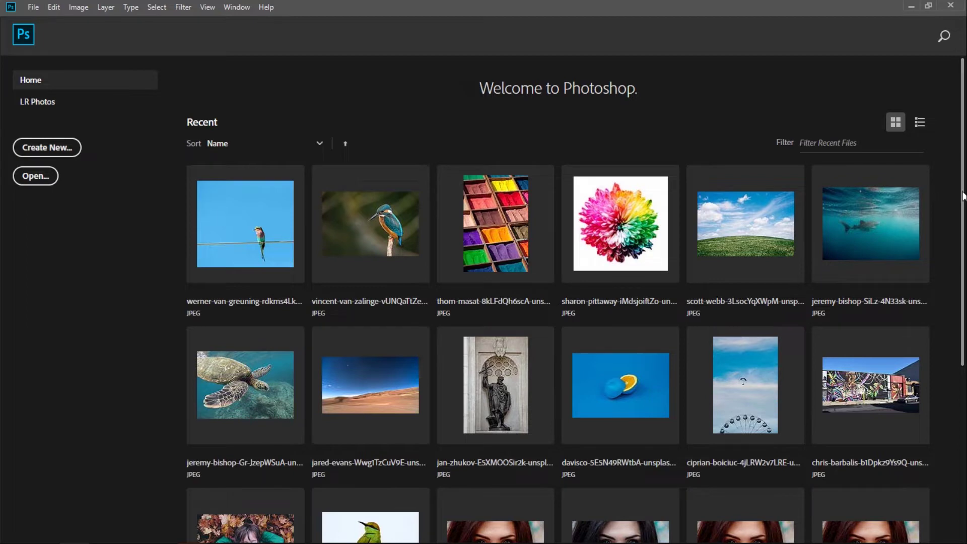
drag(963, 195, 959, 392)
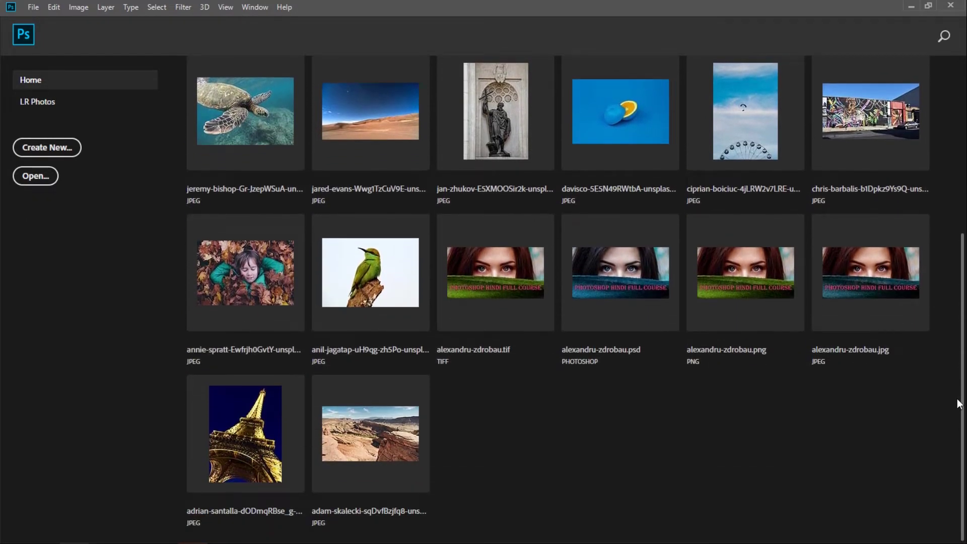
drag(958, 404, 952, 217)
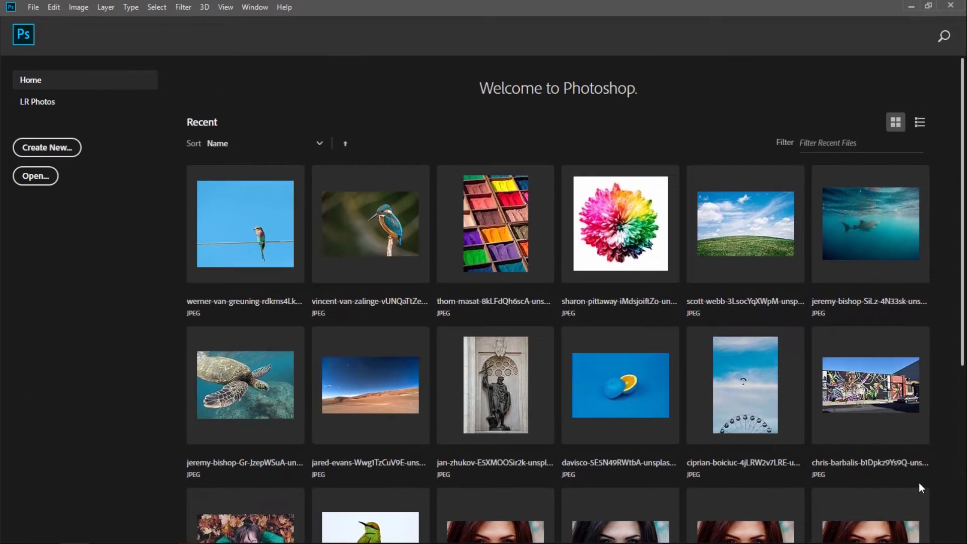
click(497, 217)
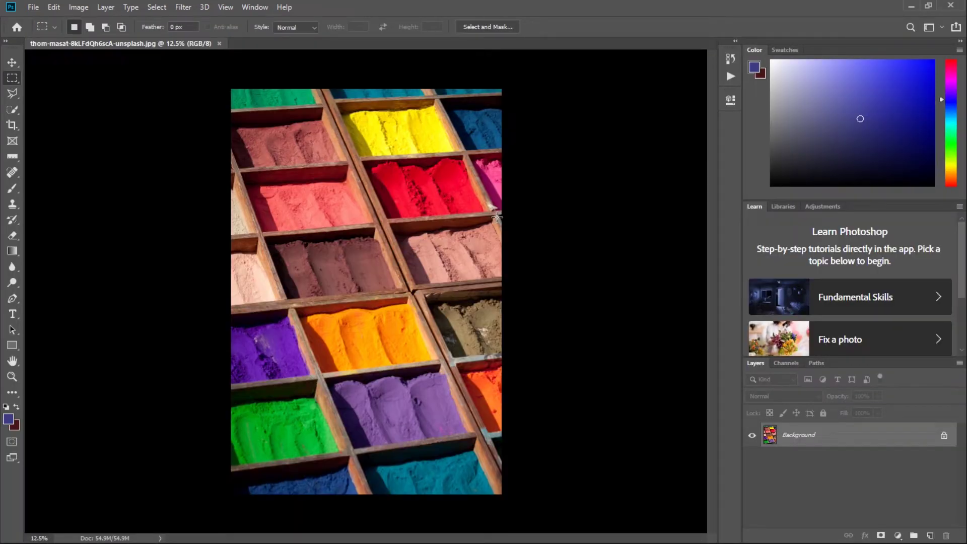
click(220, 43)
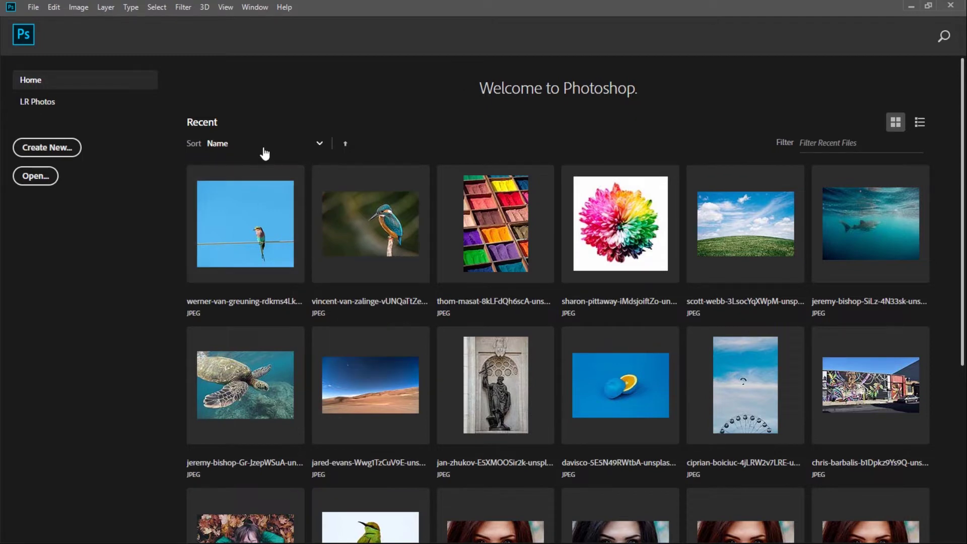
- Sort the recent files by Last Opened, then Size, then Kind
click(316, 145)
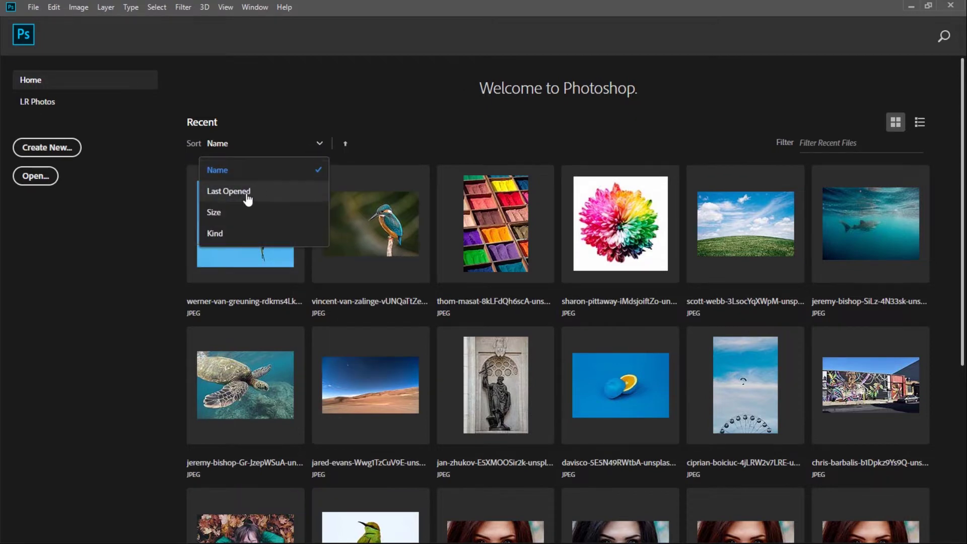
click(247, 194)
click(319, 145)
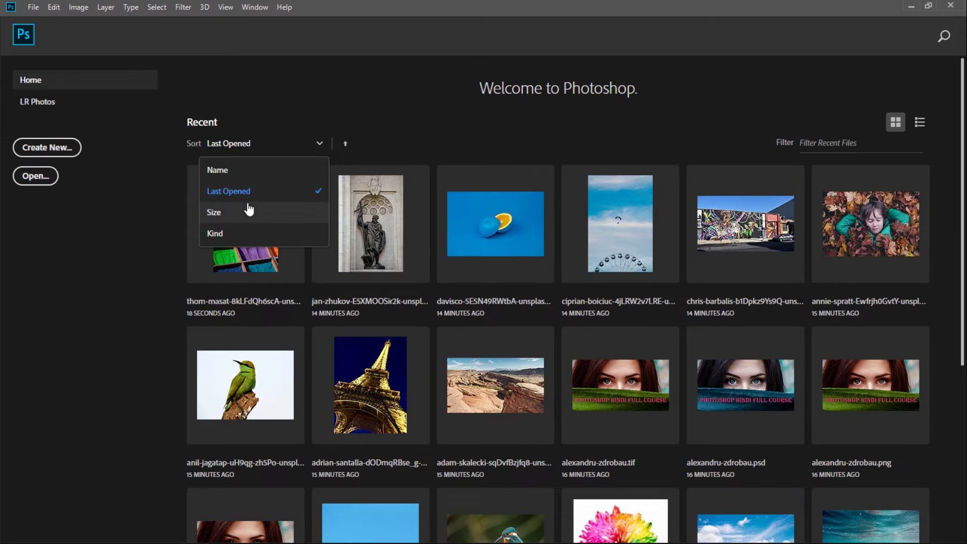
click(239, 214)
click(317, 145)
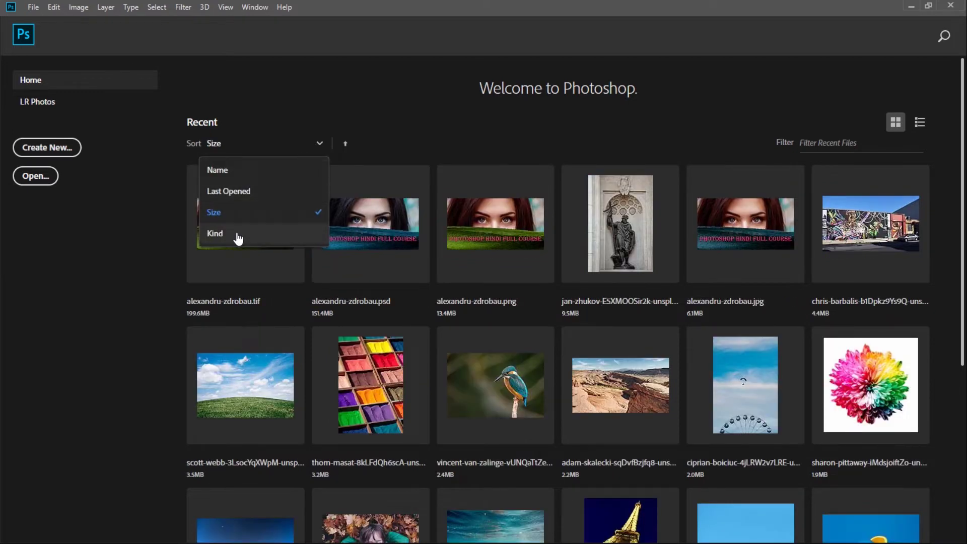
click(236, 233)
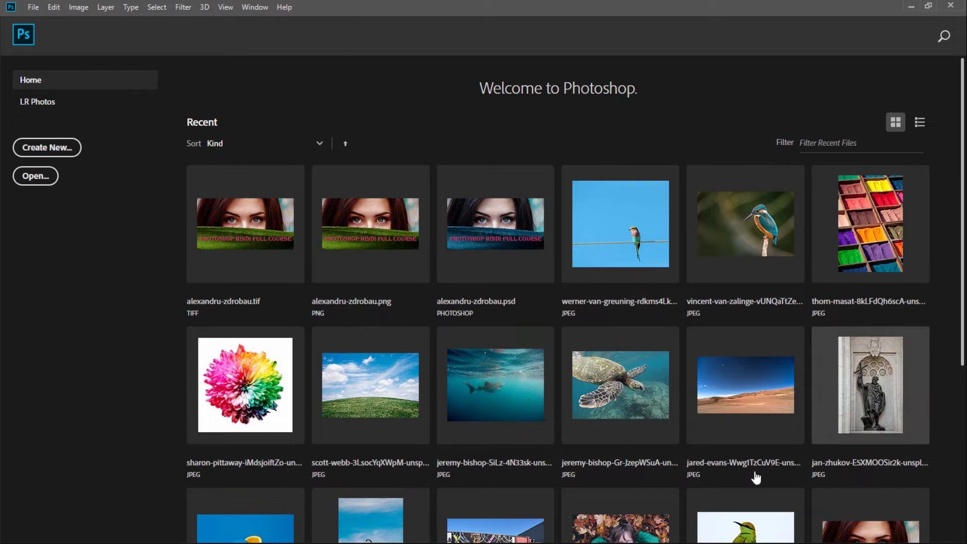
- Sort the recent files by Name in ascending order
click(322, 144)
click(240, 172)
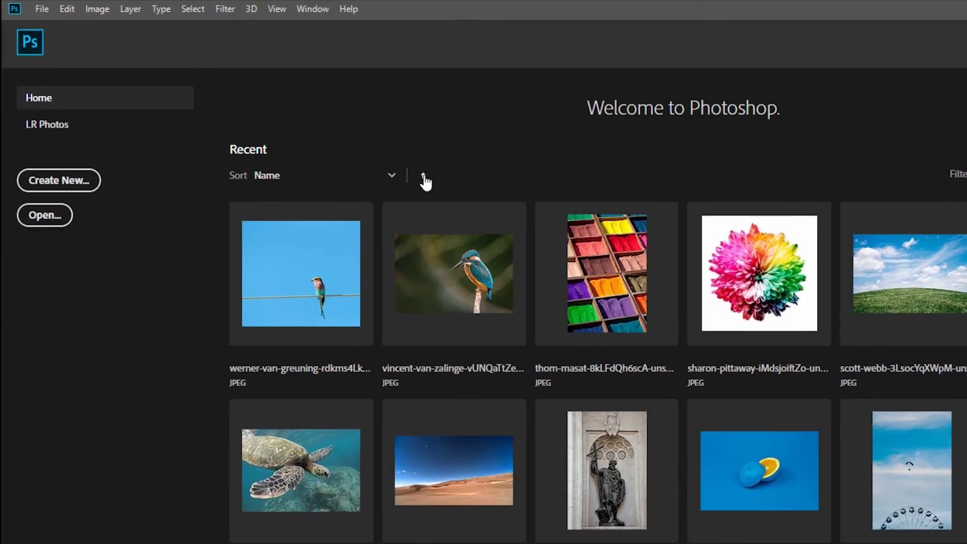
click(423, 177)
click(543, 227)
click(346, 146)
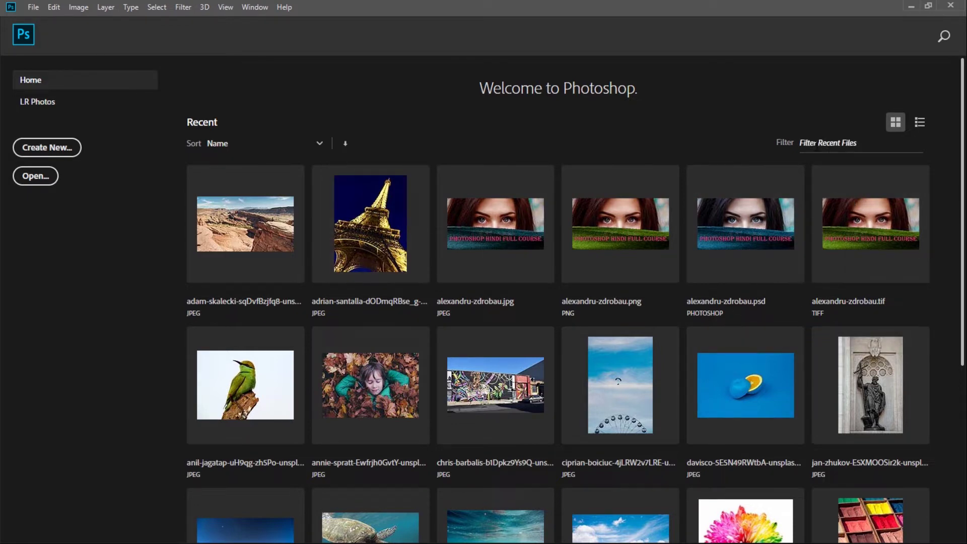
click(816, 144)
text(.psd)
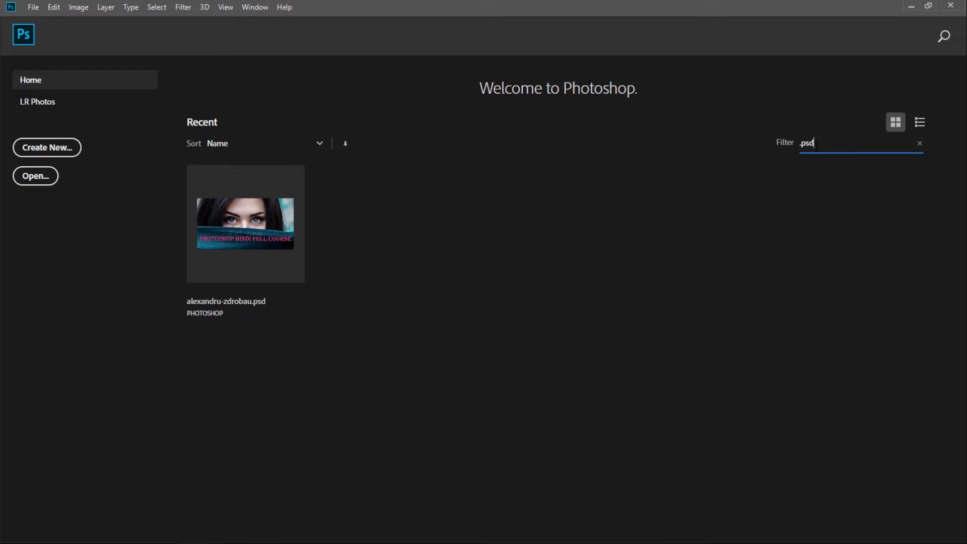
key(BackSpace)
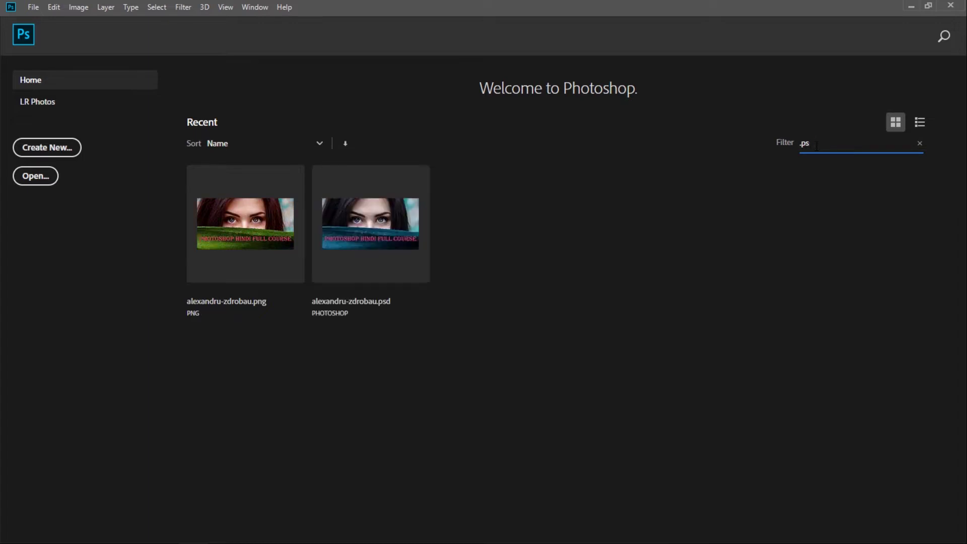
text(ng)
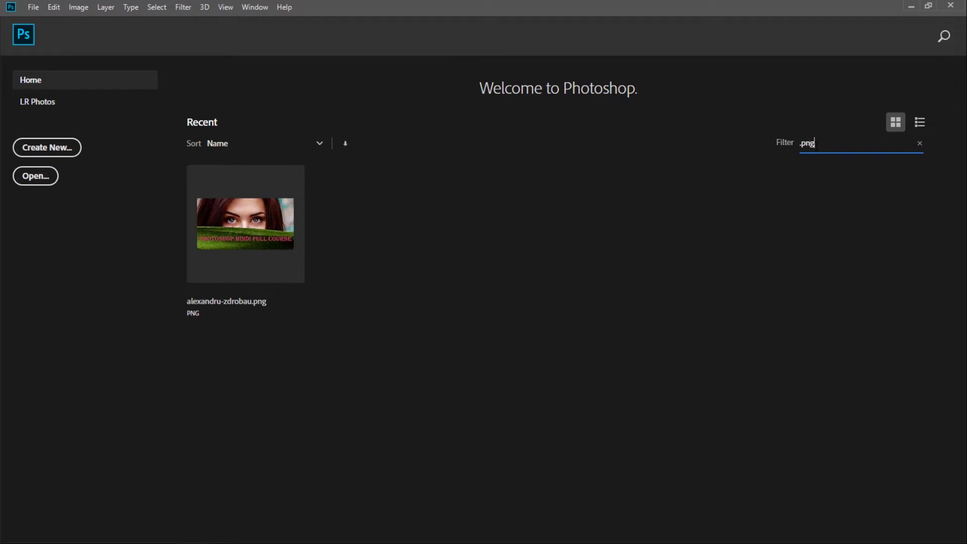
key(BackSpace)
key(BackSpace)
key(BackSpace)
key(BackSpace)
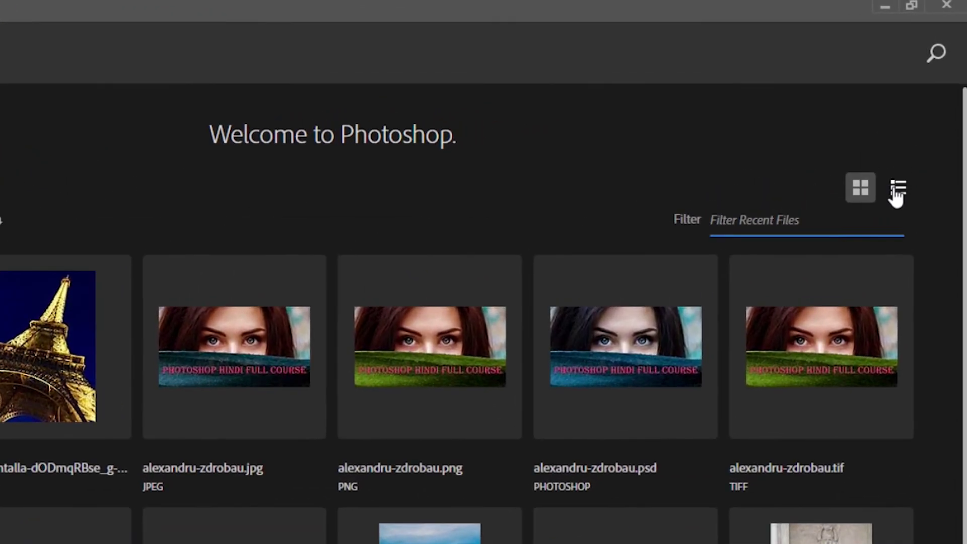
- In list view, sort recent files by Name, Last Opened, Size (reversed), then Kind
click(896, 196)
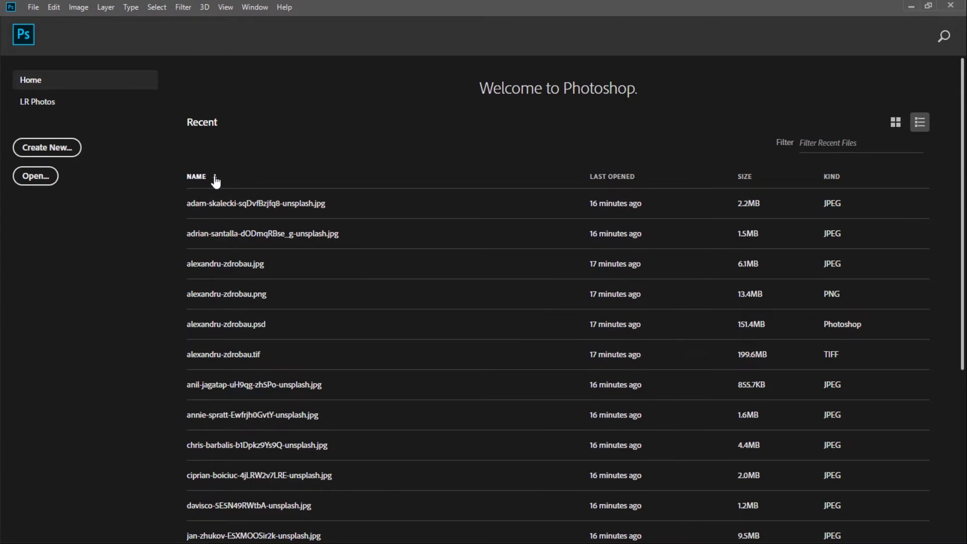
click(216, 178)
click(613, 178)
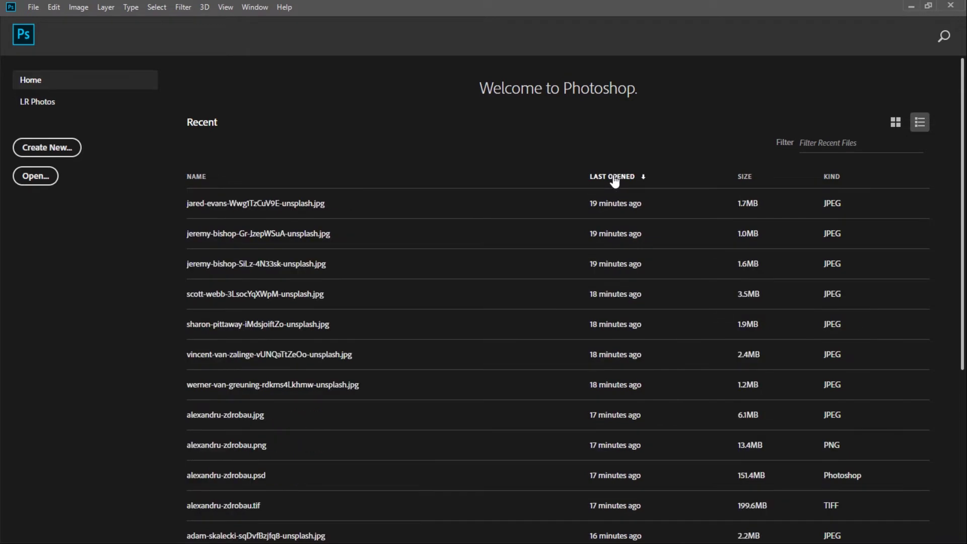
click(746, 177)
click(748, 179)
click(836, 179)
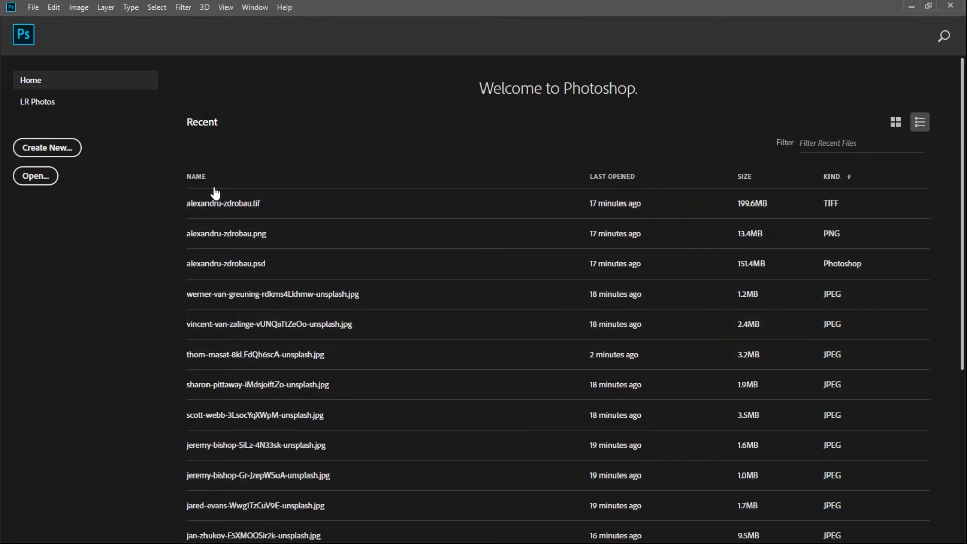
- Switch the recent files back to thumbnail grid view and scroll through them
click(900, 129)
scroll(636, 307, down, 5)
scroll(636, 307, up, 5)
scroll(630, 307, down, 5)
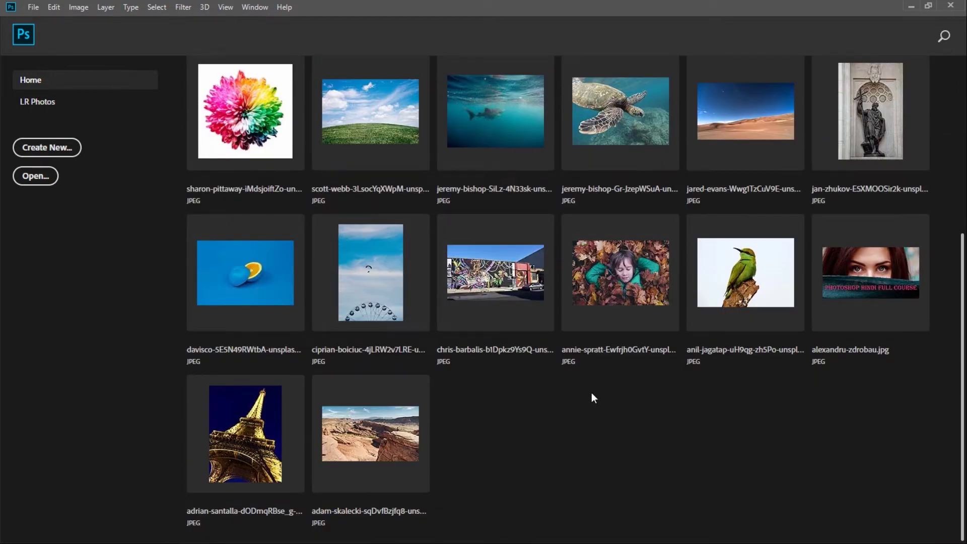
click(52, 11)
mouse_move(74, 500)
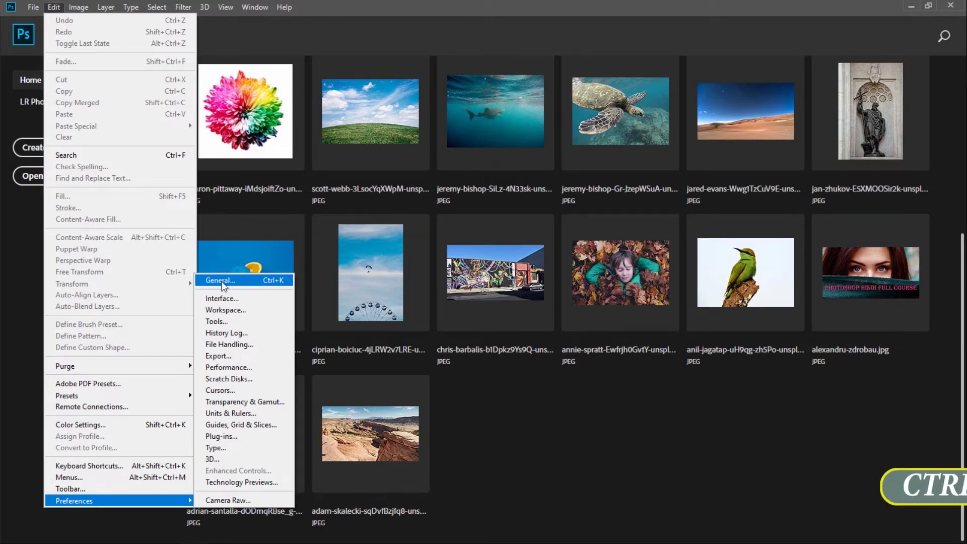
click(223, 284)
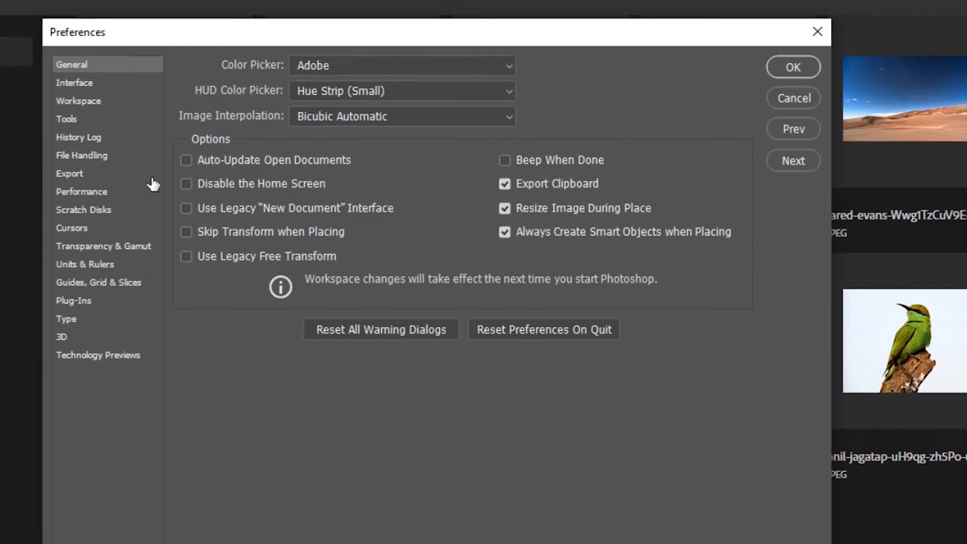
click(89, 156)
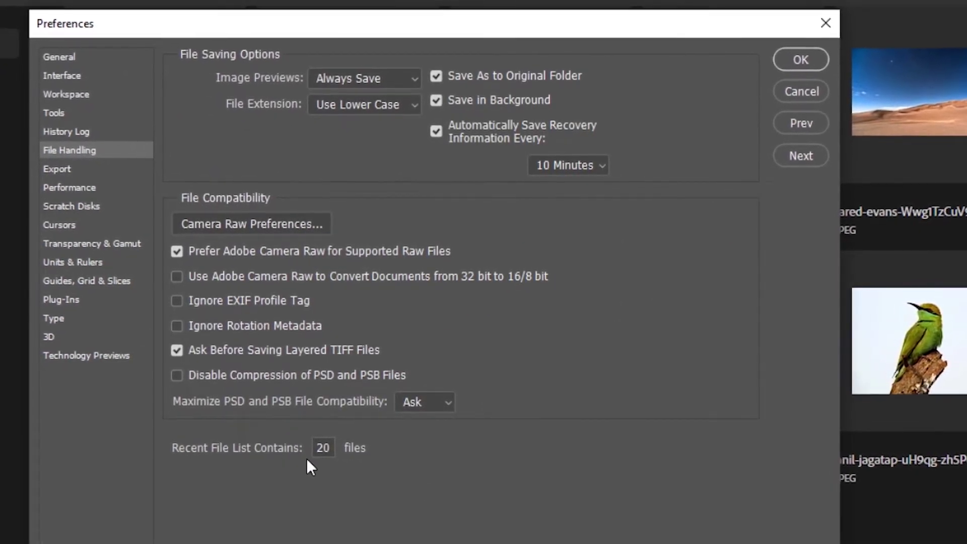
double_click(323, 448)
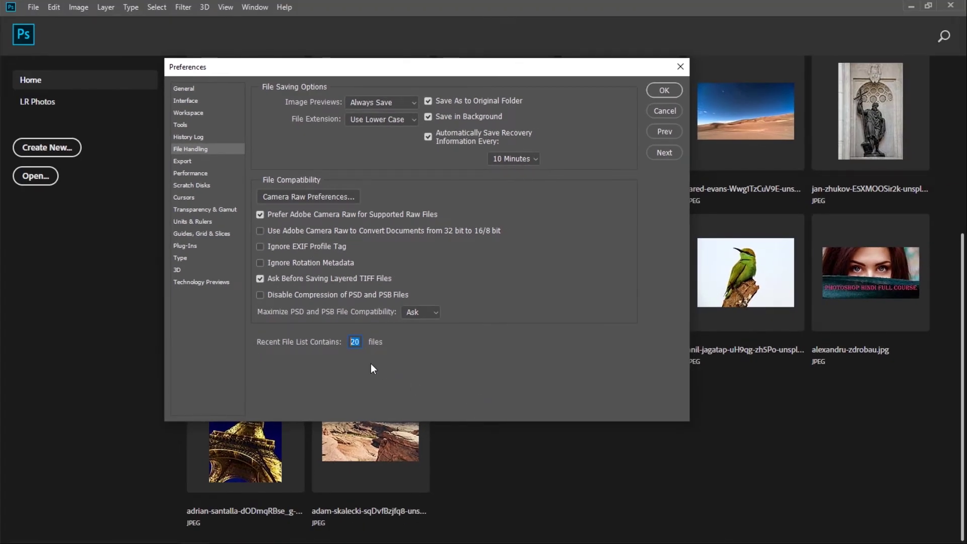
click(668, 92)
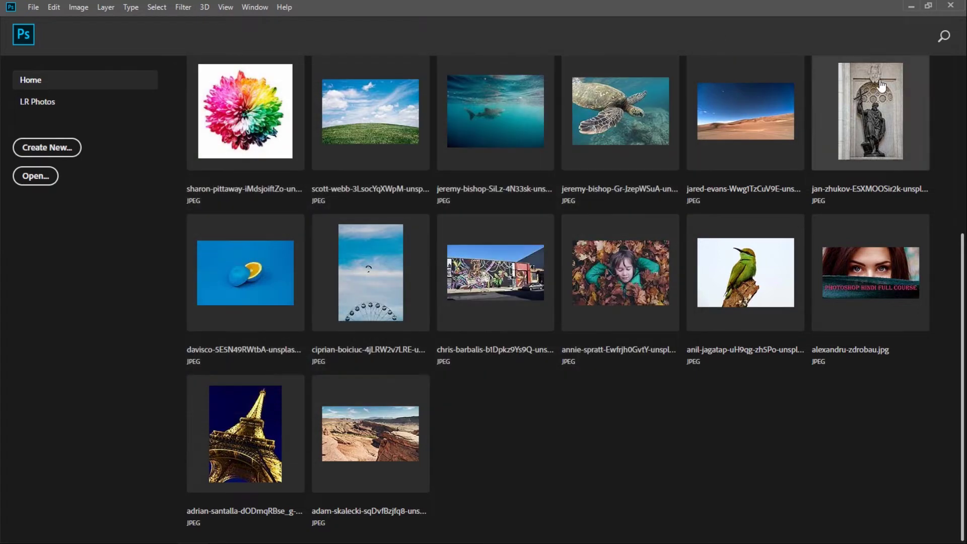
scroll(554, 208, up, 3)
- Start a new document and browse the Photo, Web and Mobile presets
scroll(555, 208, up, 2)
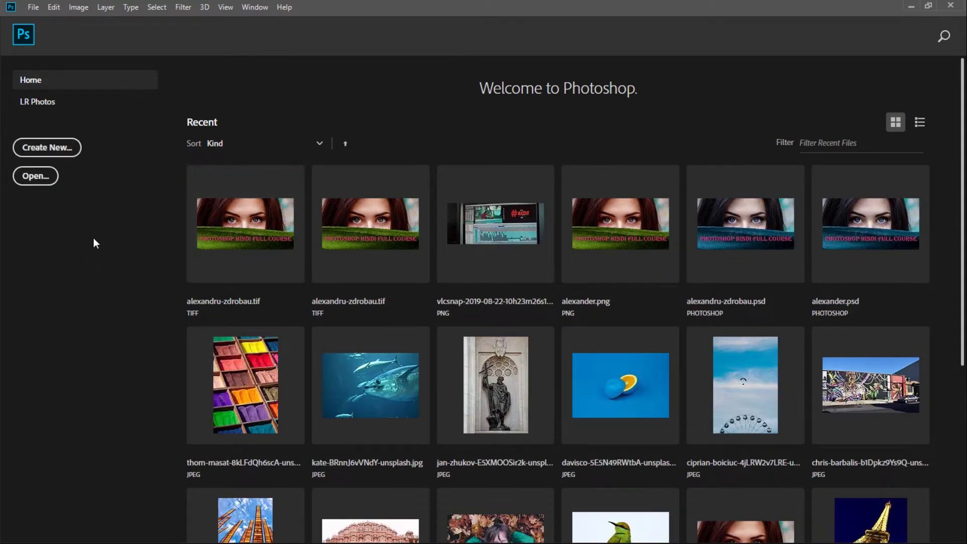
click(57, 149)
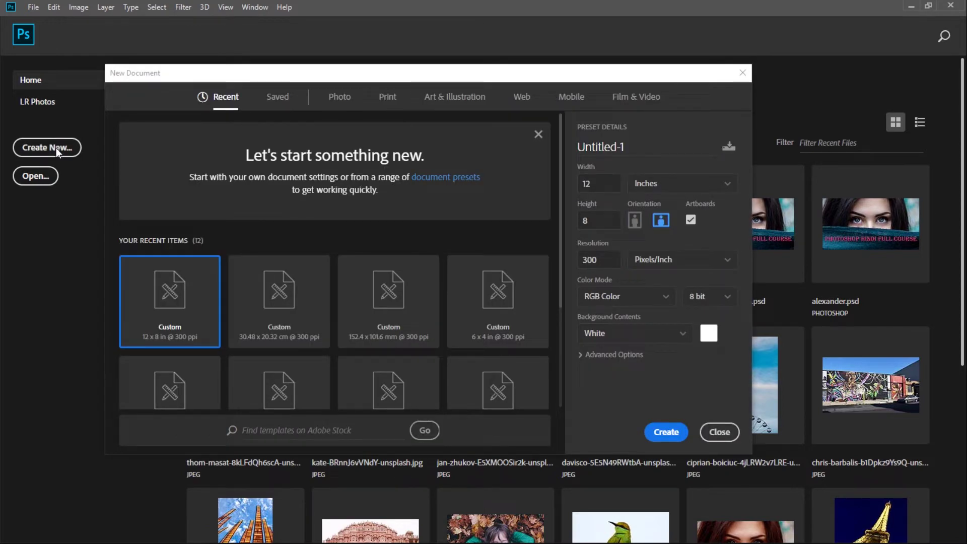
scroll(225, 291, down, 3)
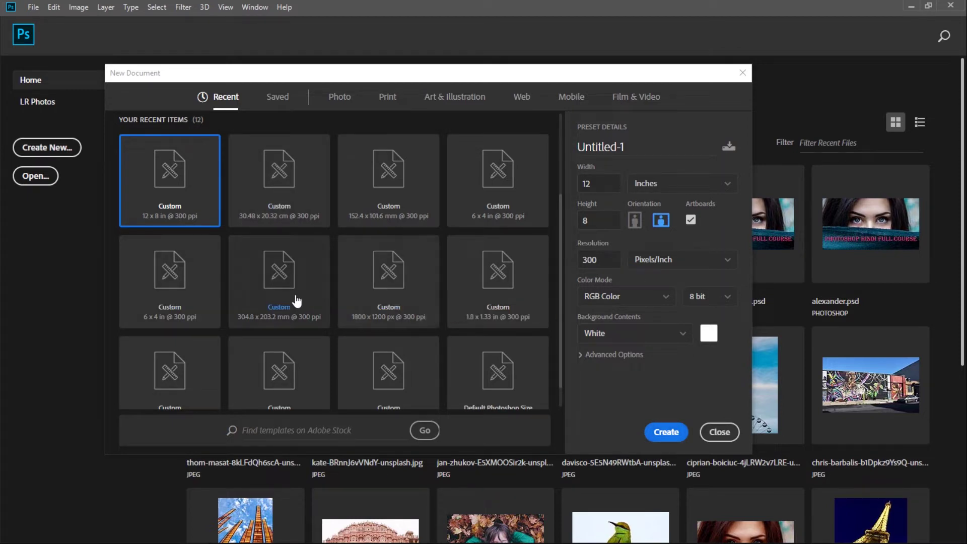
click(339, 99)
click(523, 99)
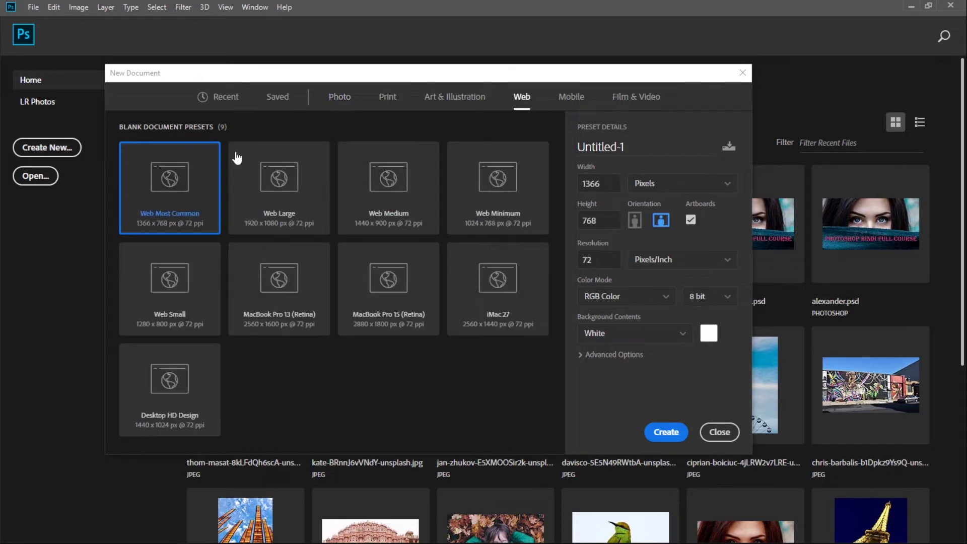
click(570, 97)
scroll(391, 270, down, 5)
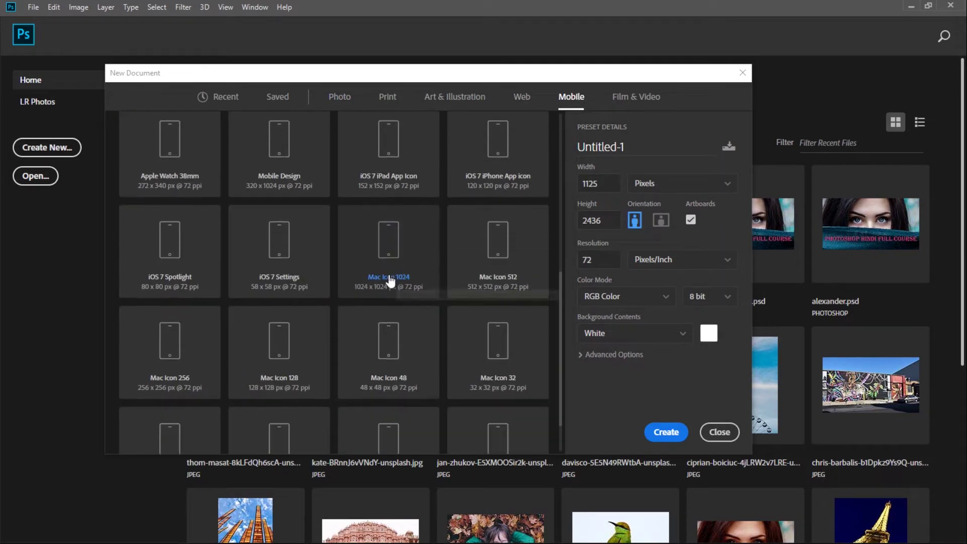
scroll(391, 280, up, 5)
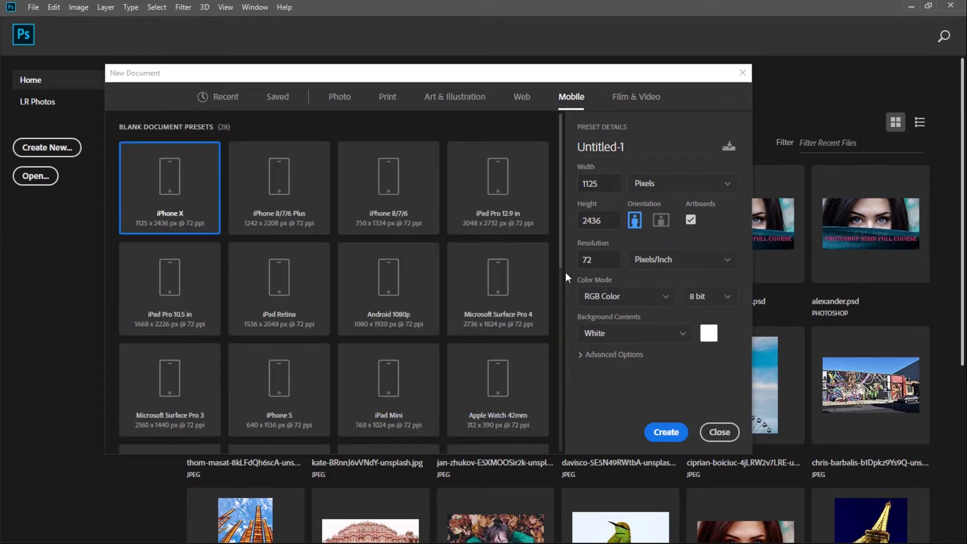
- Name the document 'photo' and set its size to 12 × 8 inches
double_click(640, 149)
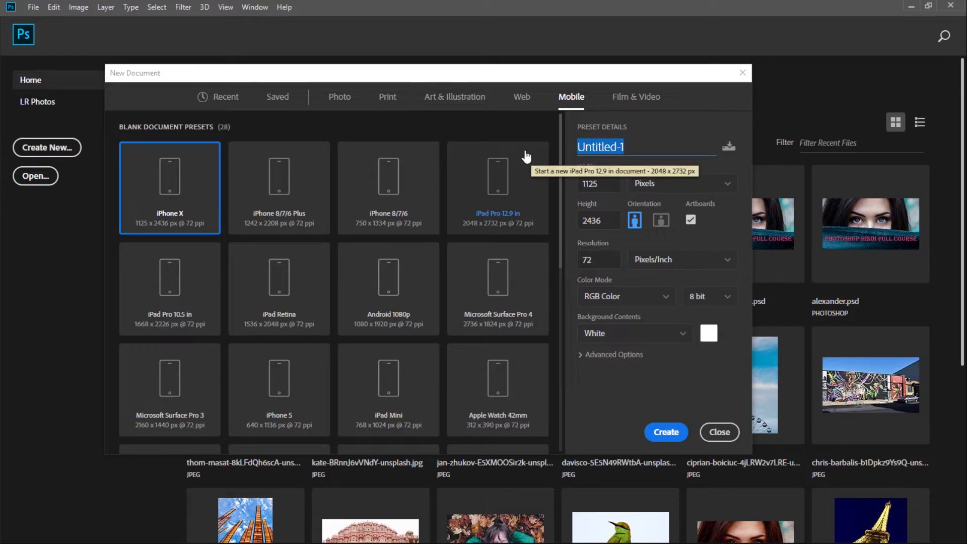
text(photo)
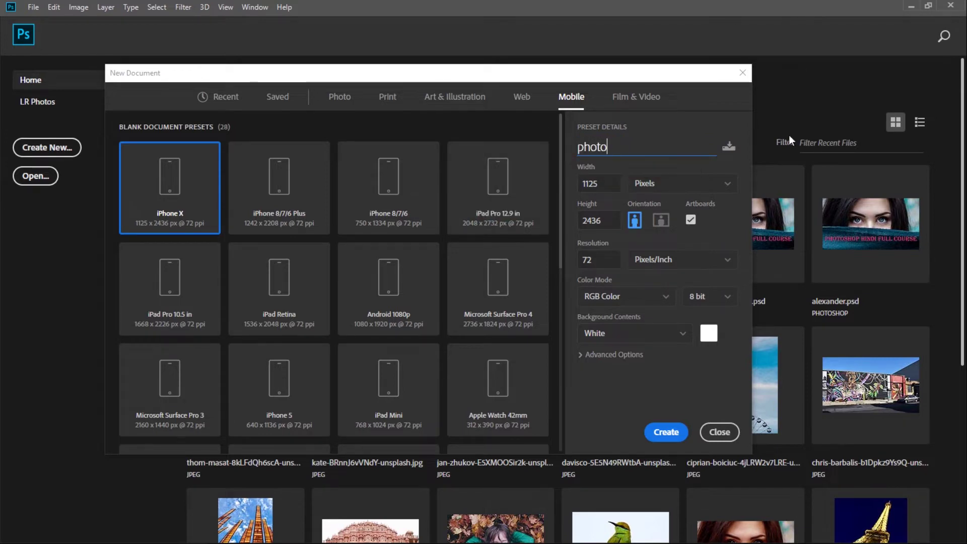
key(Tab)
key(Tab)
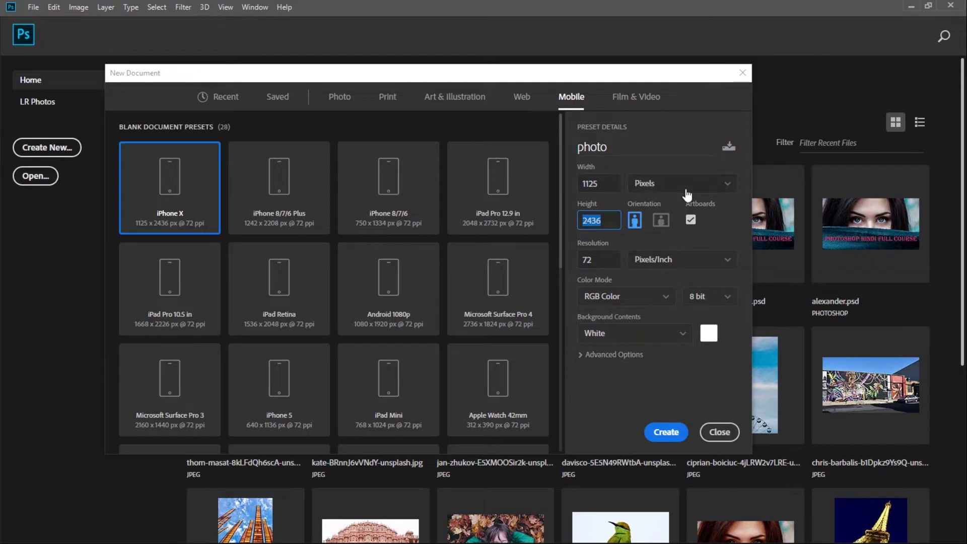
click(688, 190)
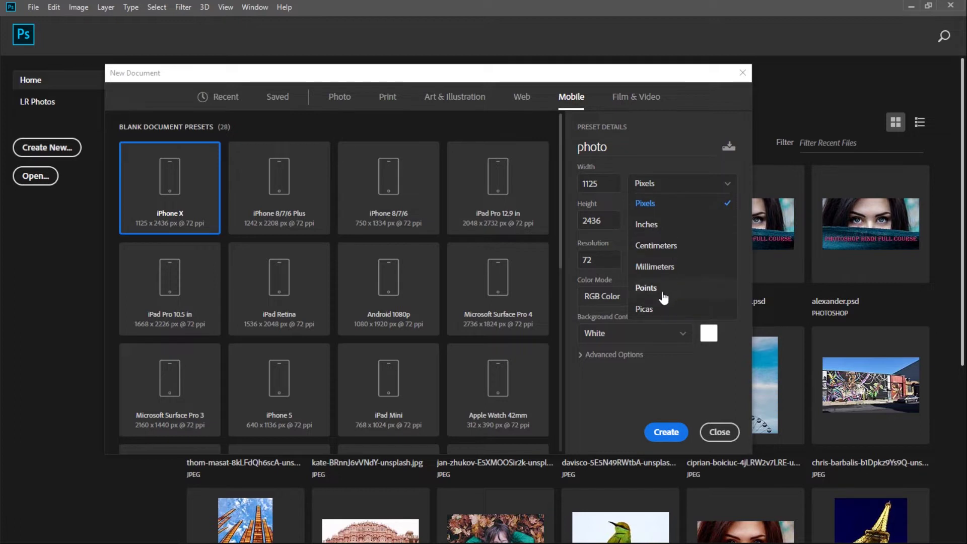
click(650, 225)
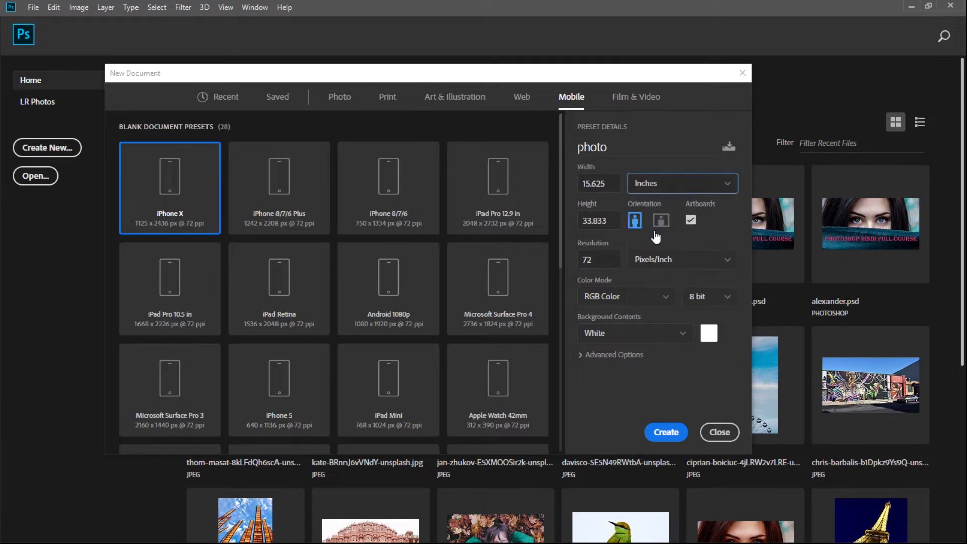
click(615, 186)
text(12)
key(Tab)
text(8)
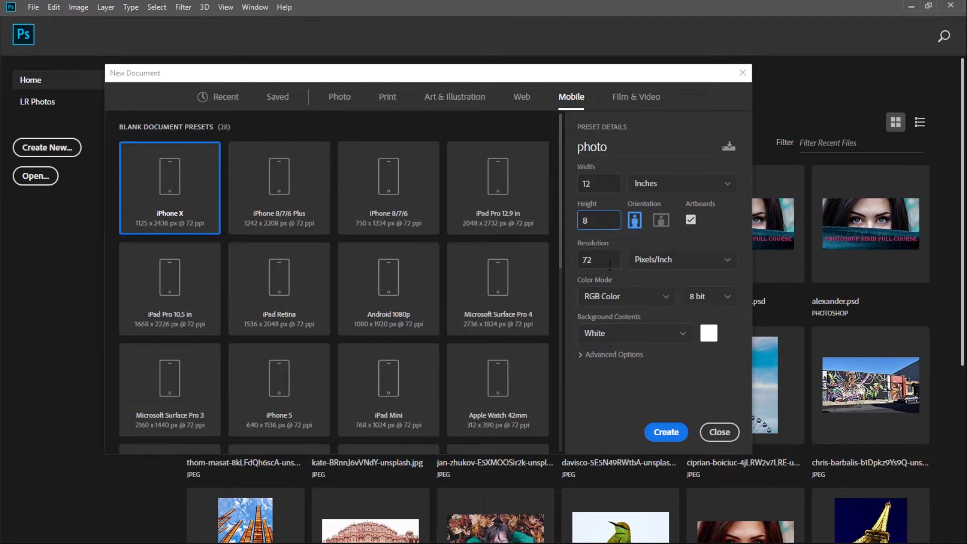
- Set resolution to 300 ppi with White background contents and create the document
drag(610, 266, 584, 269)
text(300)
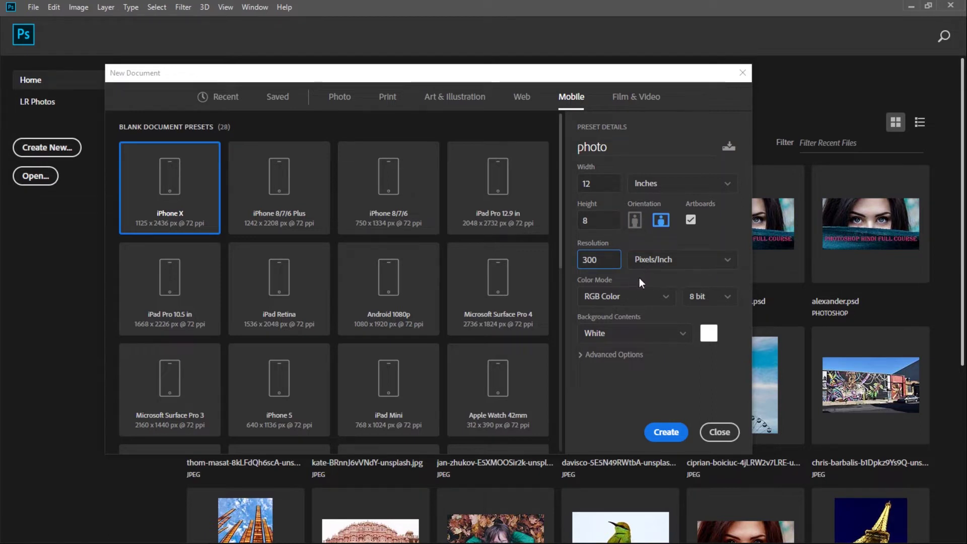
click(685, 335)
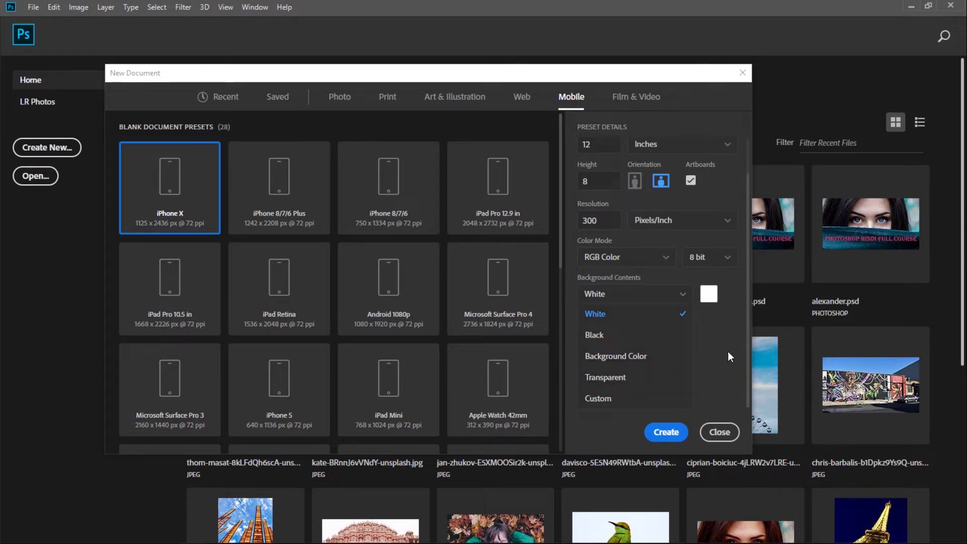
click(720, 362)
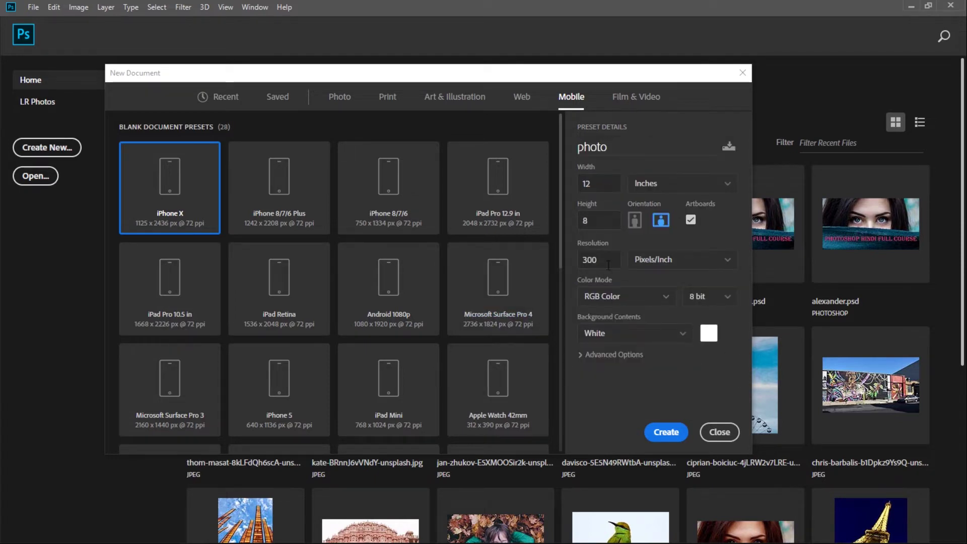
click(662, 432)
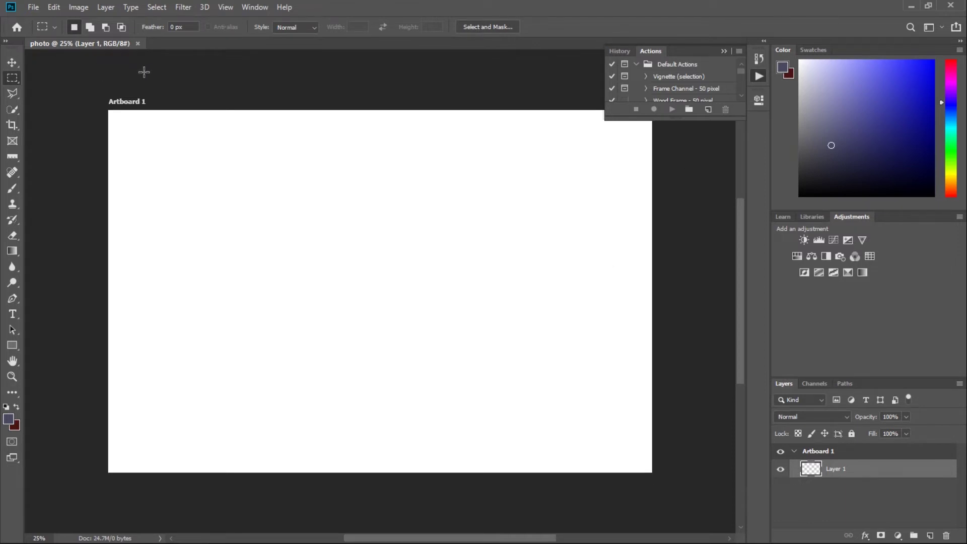
- Close the photo document, open alexander.jpg, then close alexander.jpg too
click(569, 231)
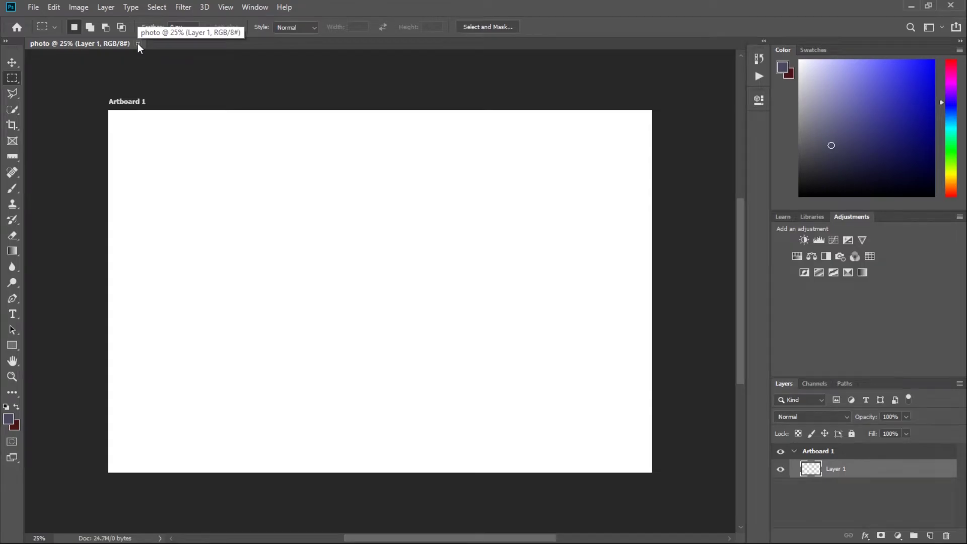
click(137, 43)
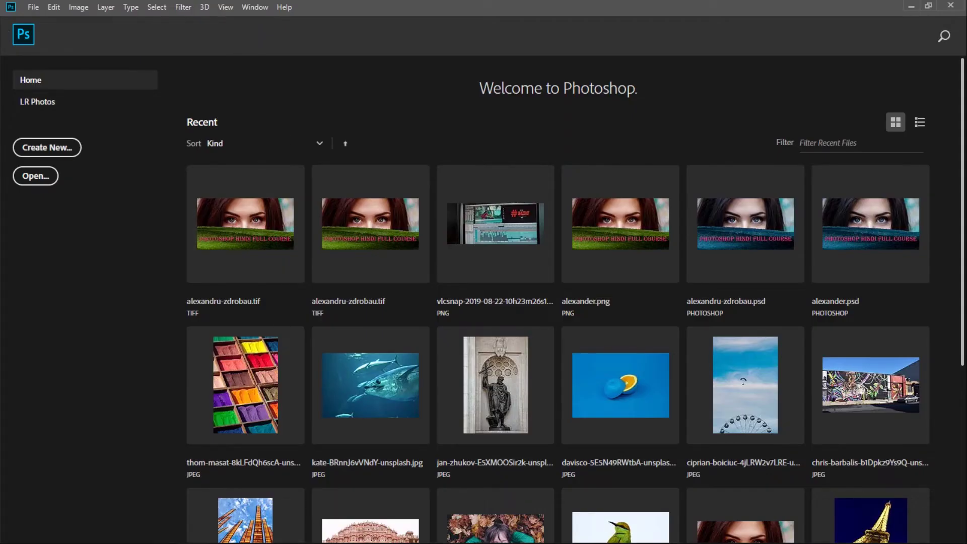
click(27, 178)
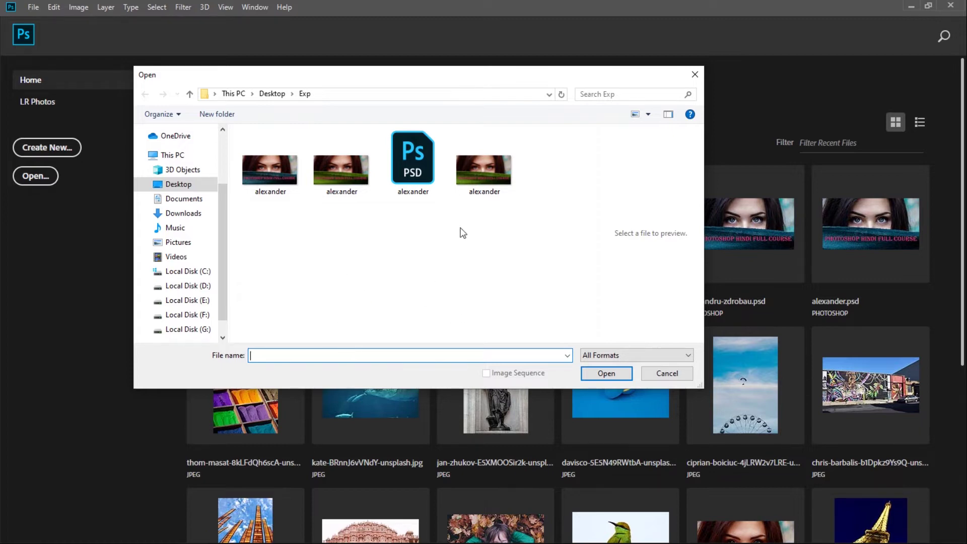
click(275, 168)
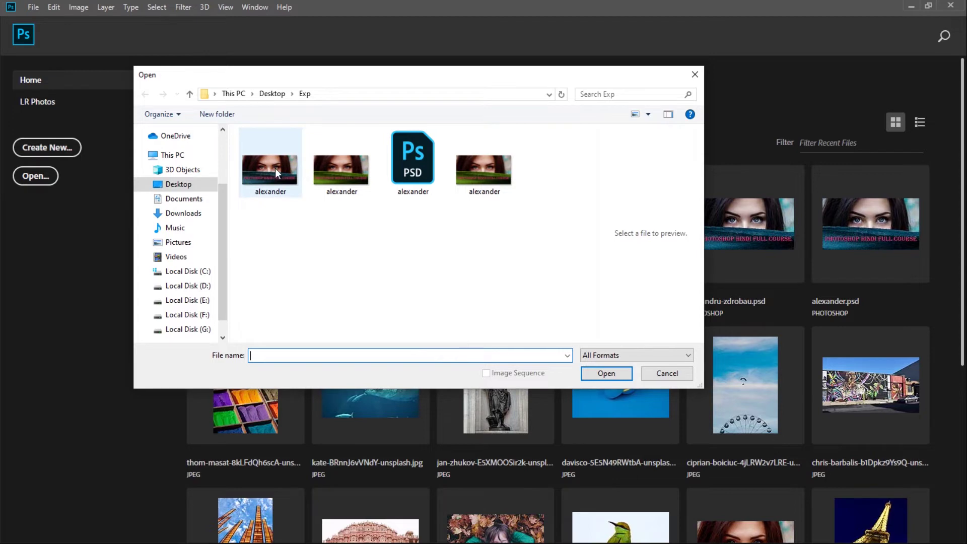
click(605, 374)
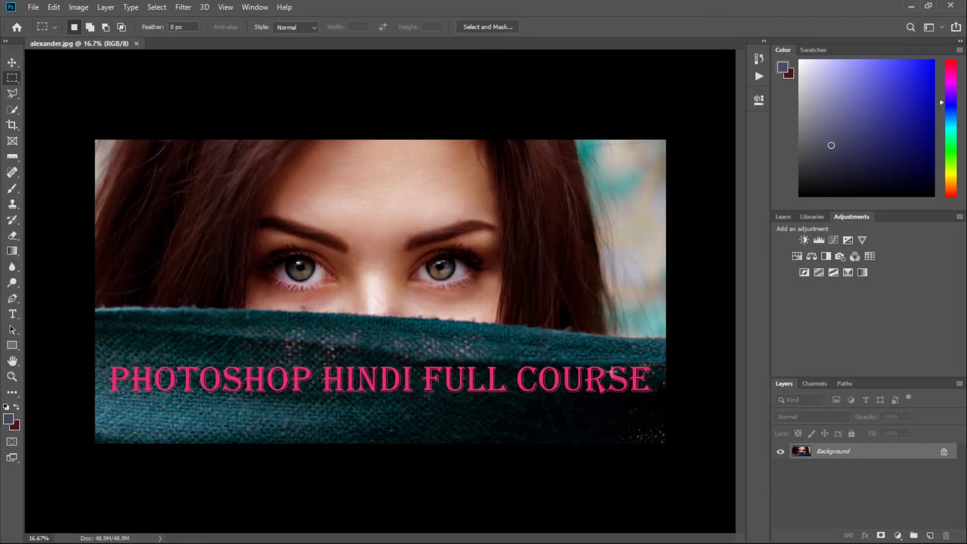
click(136, 43)
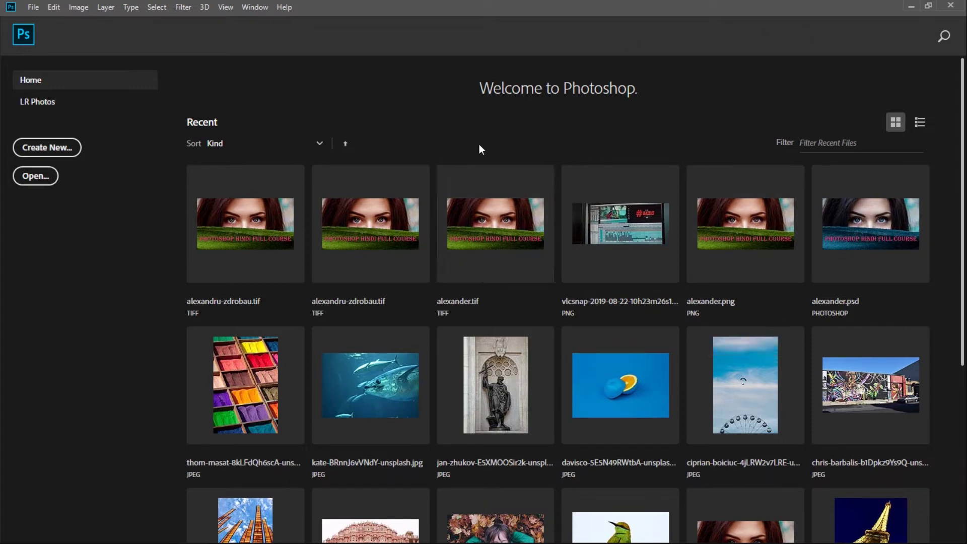
click(53, 8)
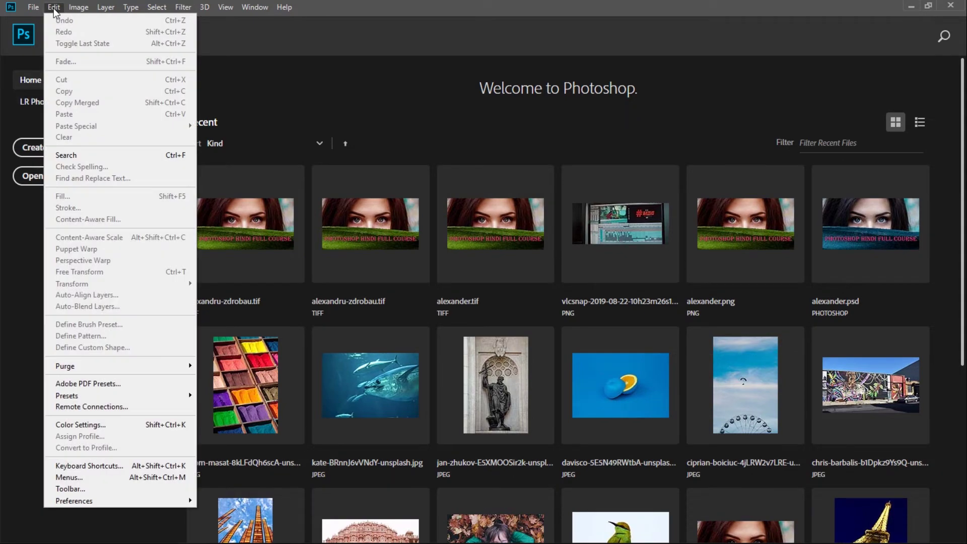
mouse_move(74, 500)
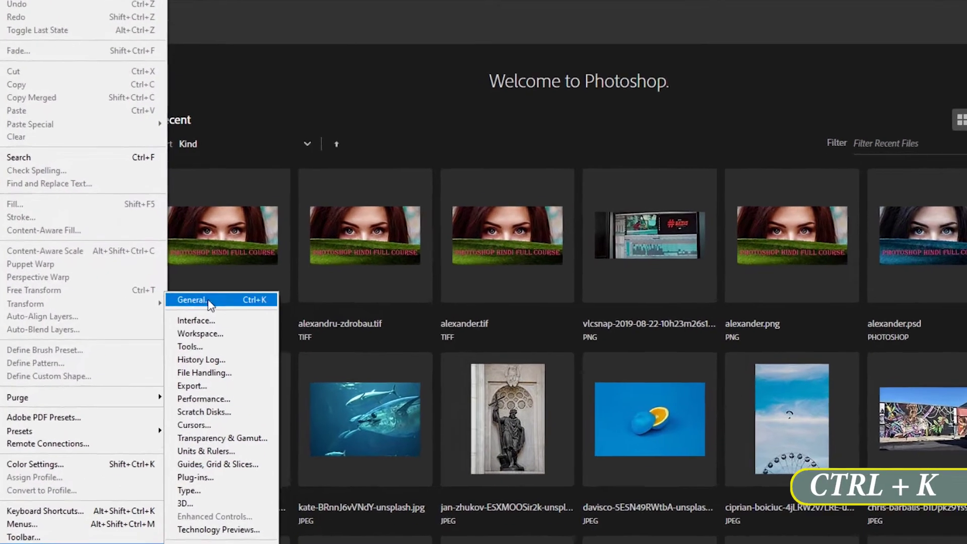
- Tick 'Disable the Home Screen' in General preferences, then quit and relaunch Photoshop
click(209, 301)
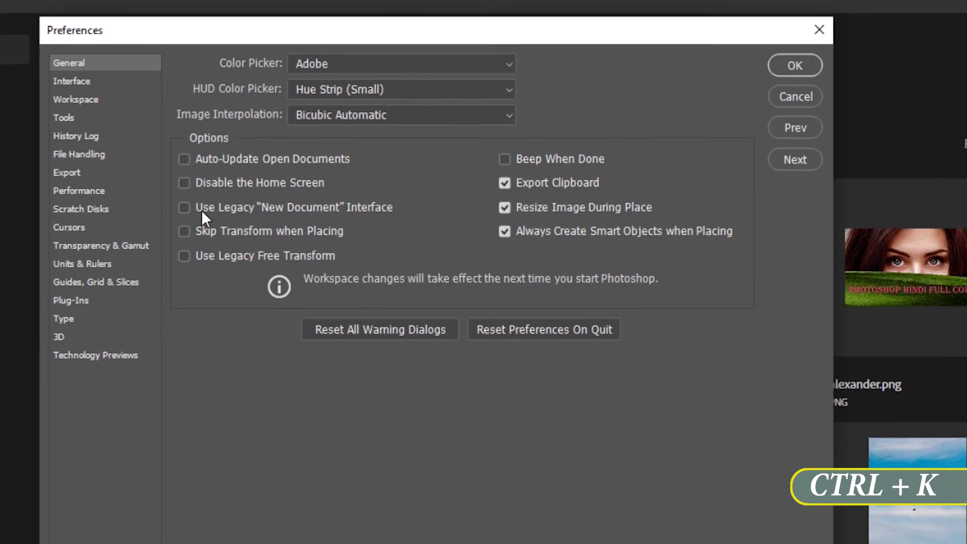
click(182, 182)
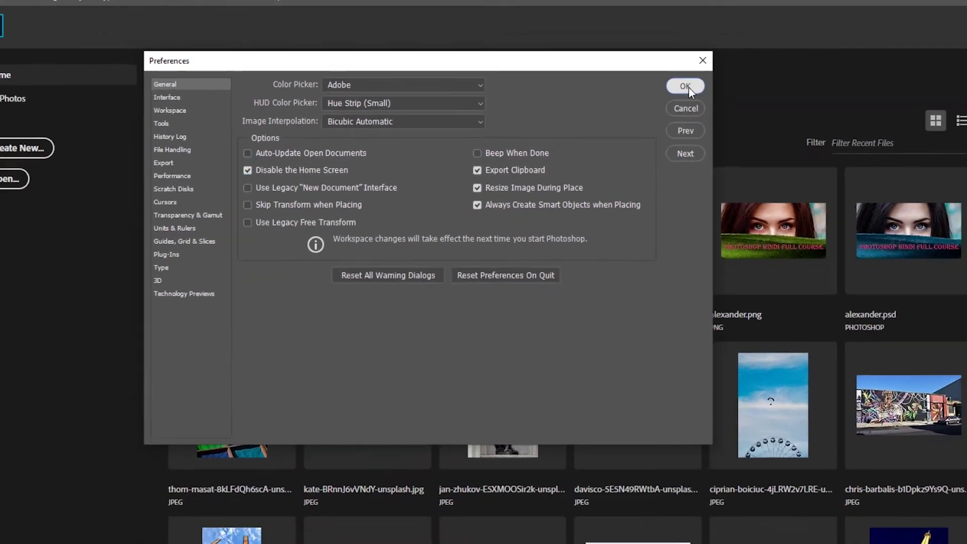
click(682, 88)
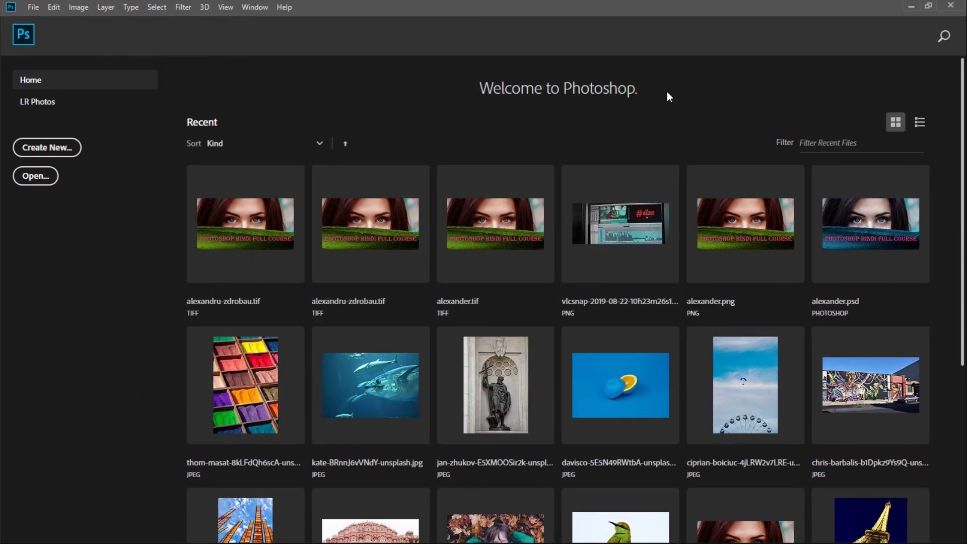
click(951, 6)
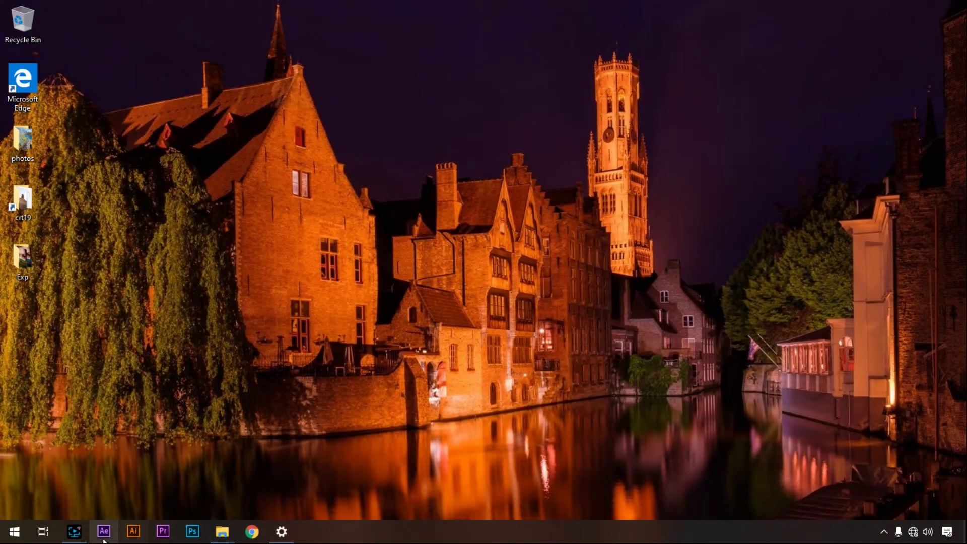
click(192, 532)
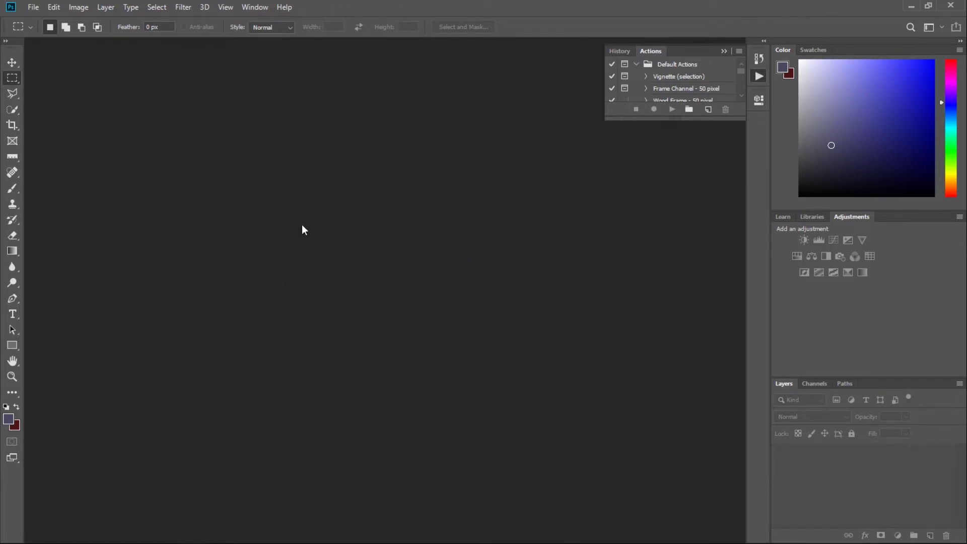
- Untick Disable the Home Screen in General preferences and confirm with OK
click(52, 11)
mouse_move(74, 500)
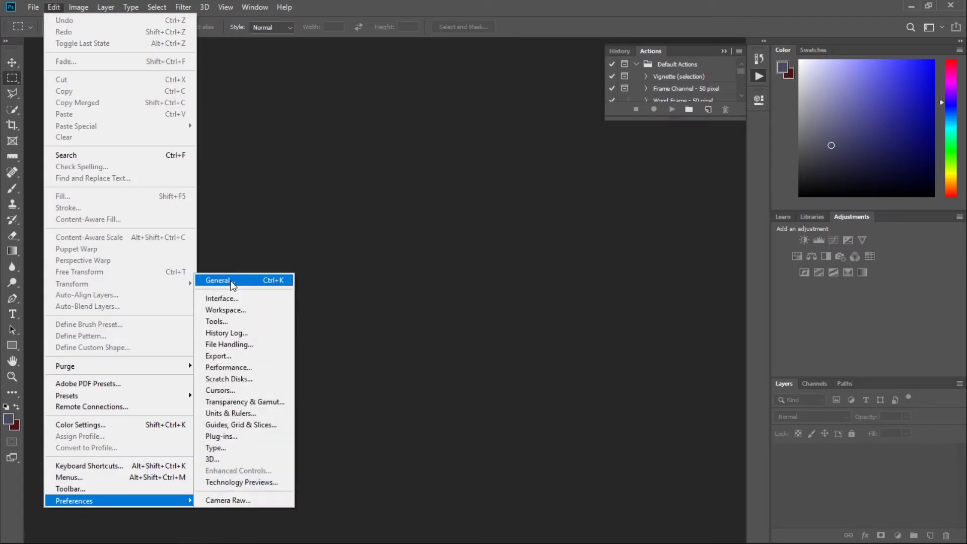
click(221, 280)
click(260, 168)
click(659, 93)
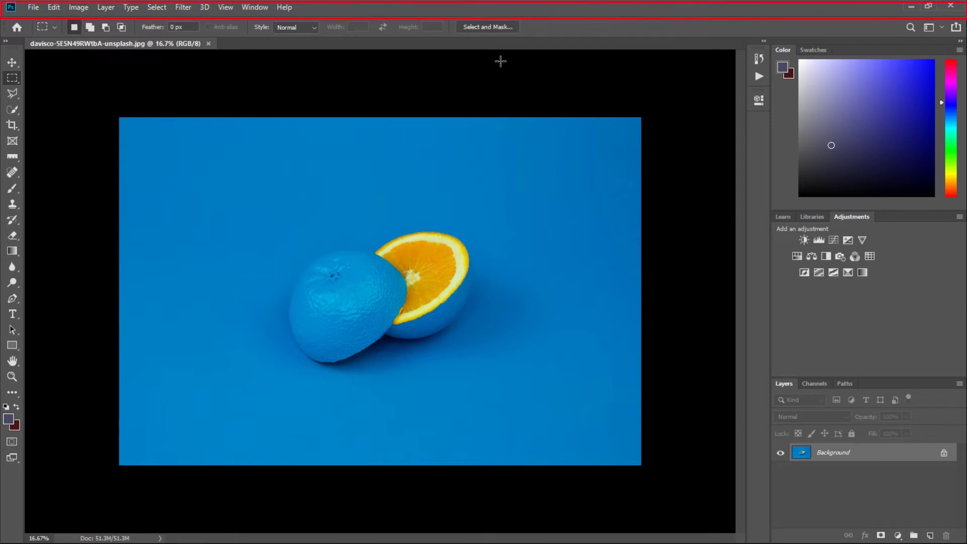
- Browse the File menu, then select the Hand tool and the Zoom tool
click(32, 8)
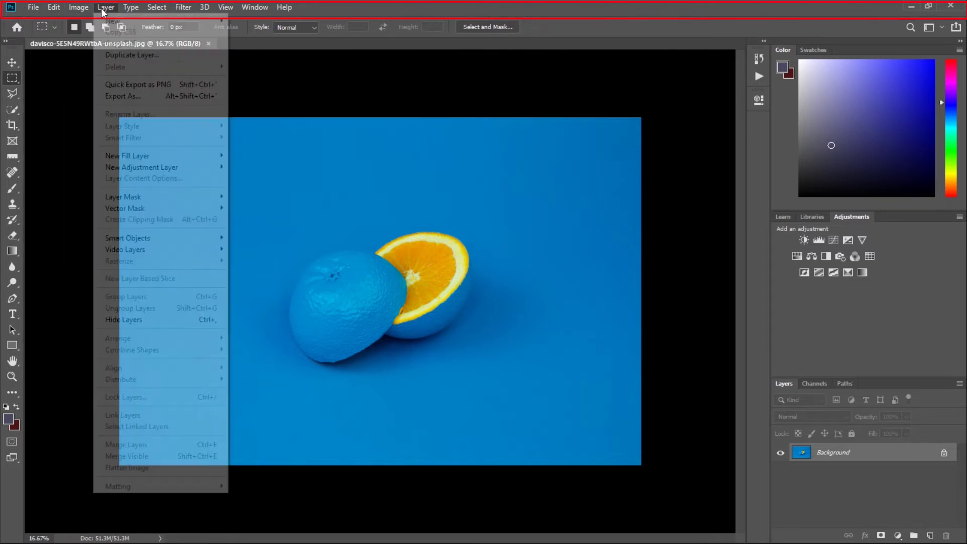
click(388, 9)
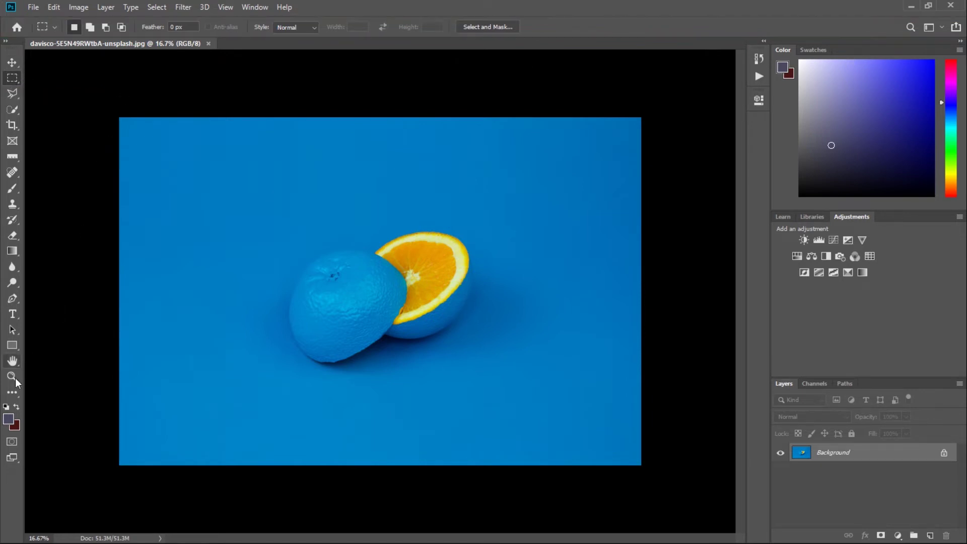
click(12, 361)
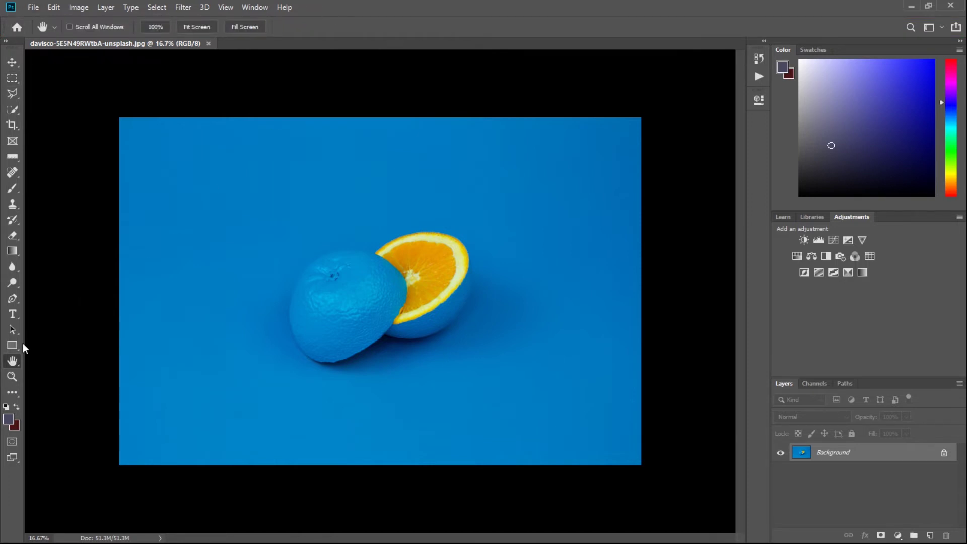
click(12, 376)
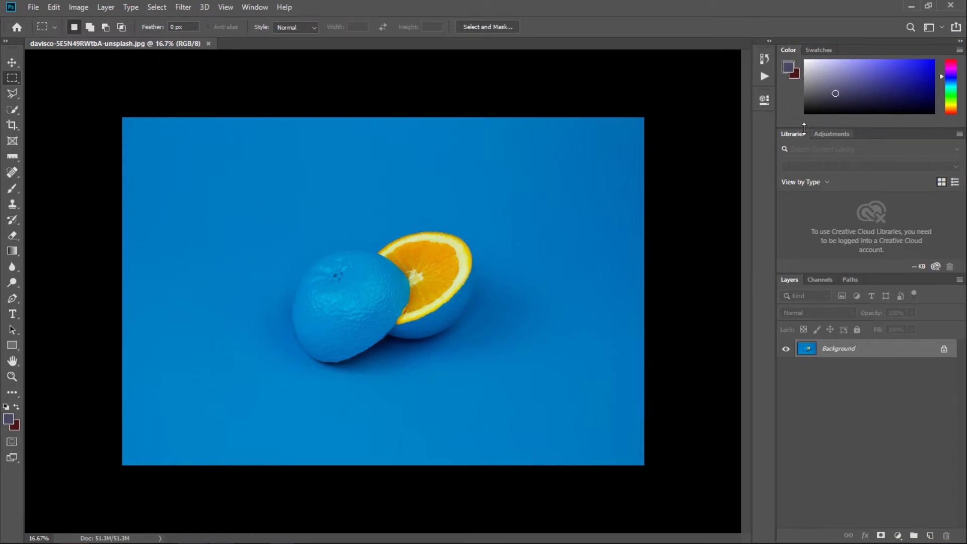
- Show the Adjustments panel, view Swatches briefly, then return to the Color panel
click(827, 134)
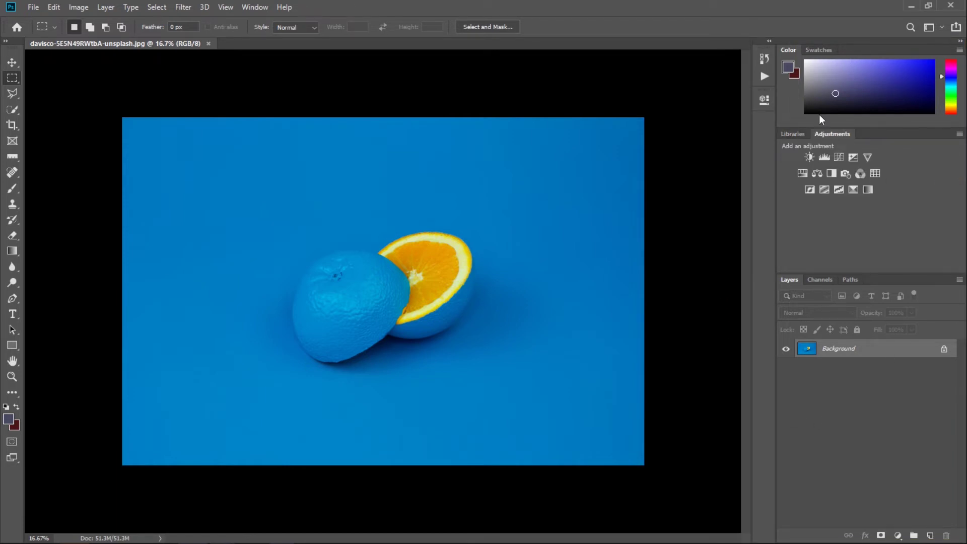
click(819, 50)
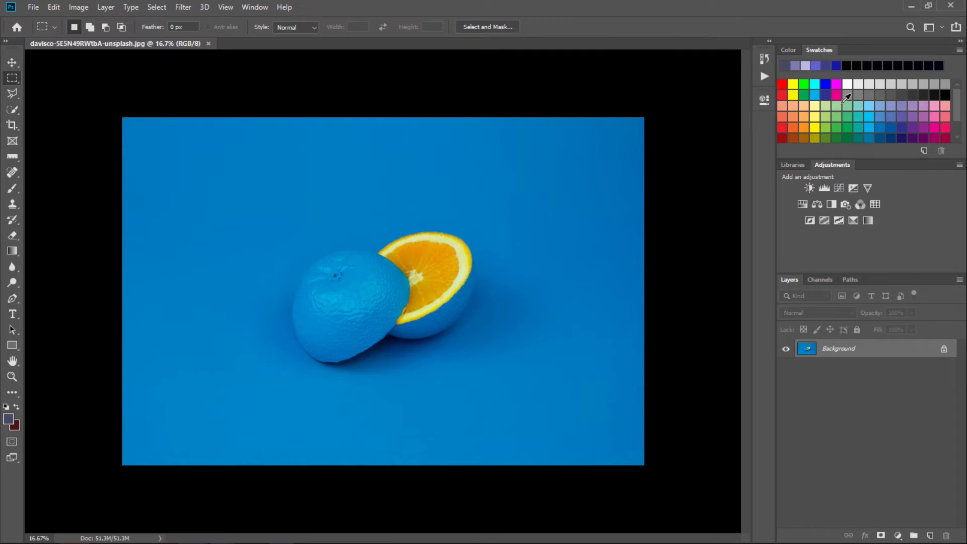
click(786, 49)
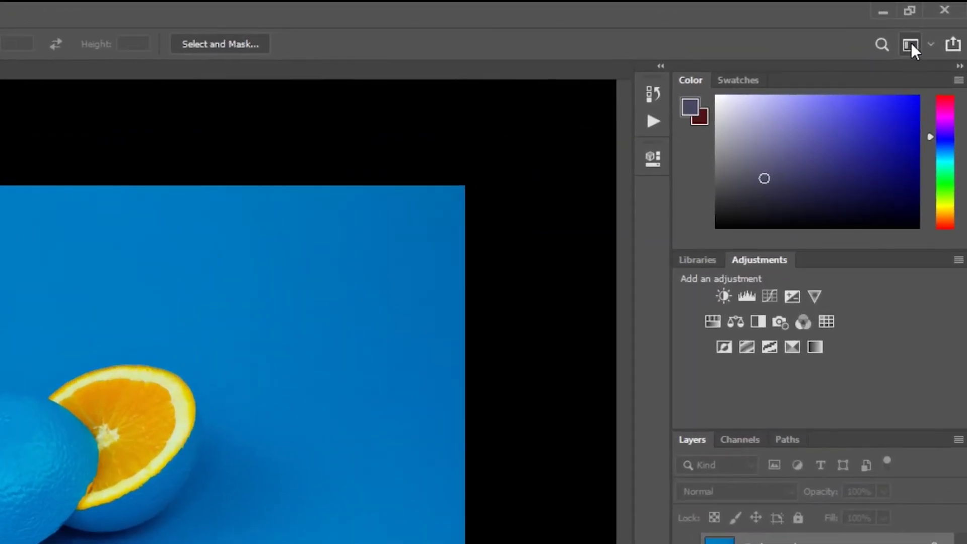
click(914, 43)
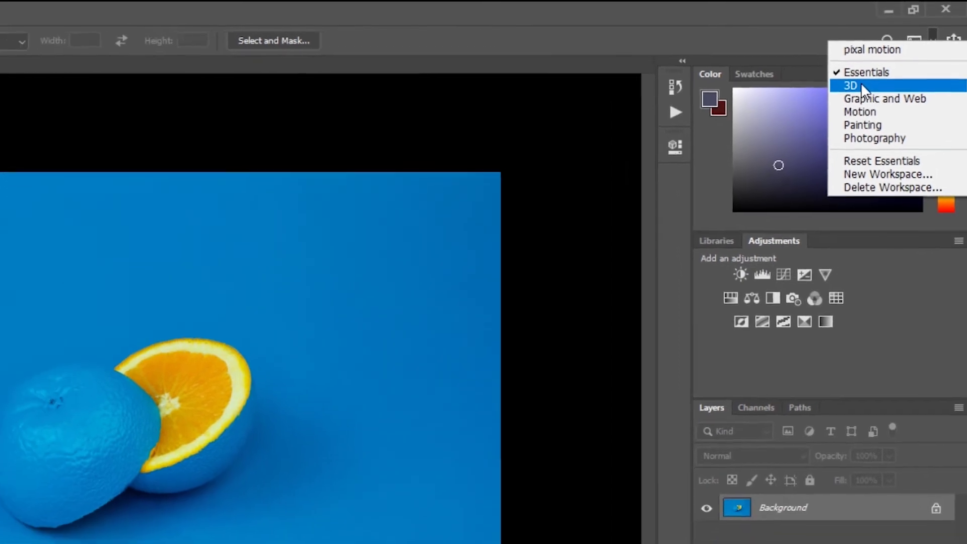
click(846, 92)
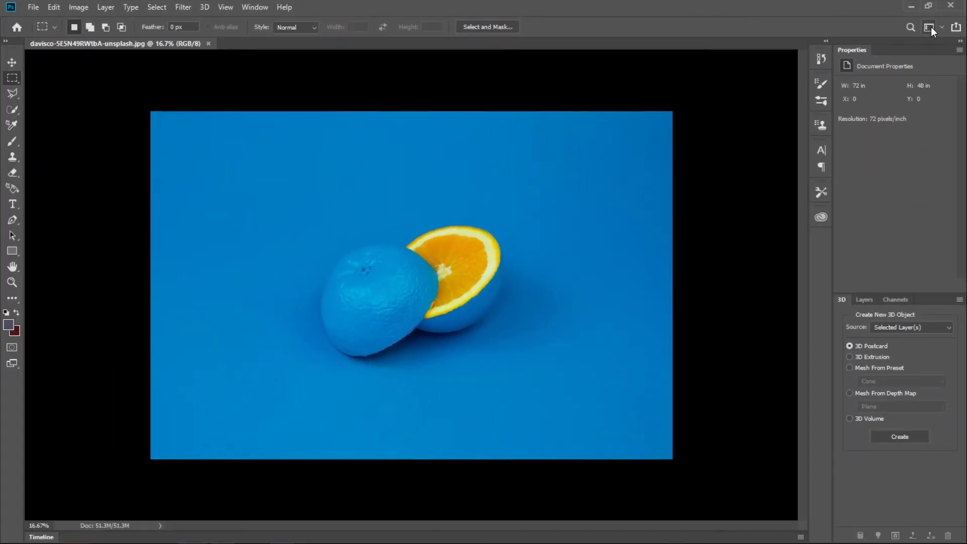
click(928, 28)
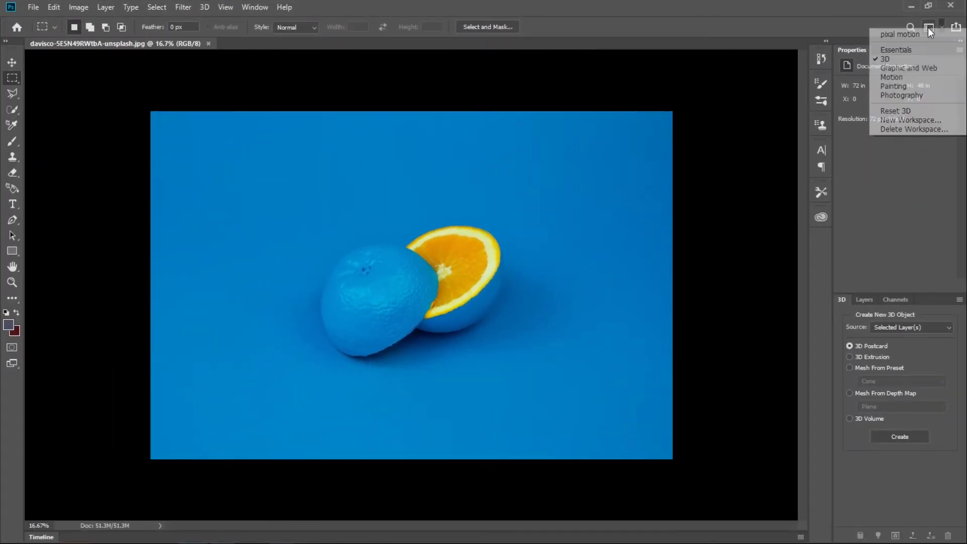
click(894, 70)
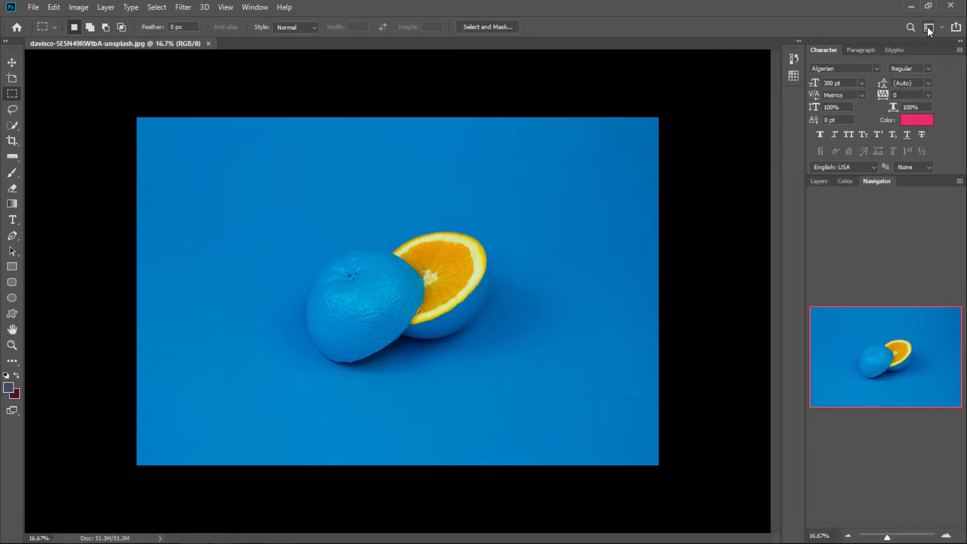
click(927, 26)
click(894, 77)
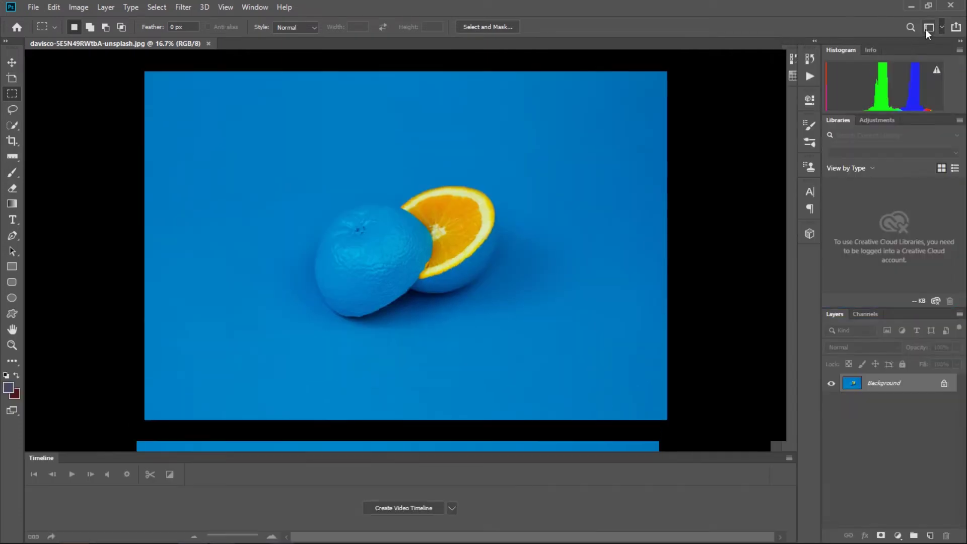
click(928, 27)
click(895, 83)
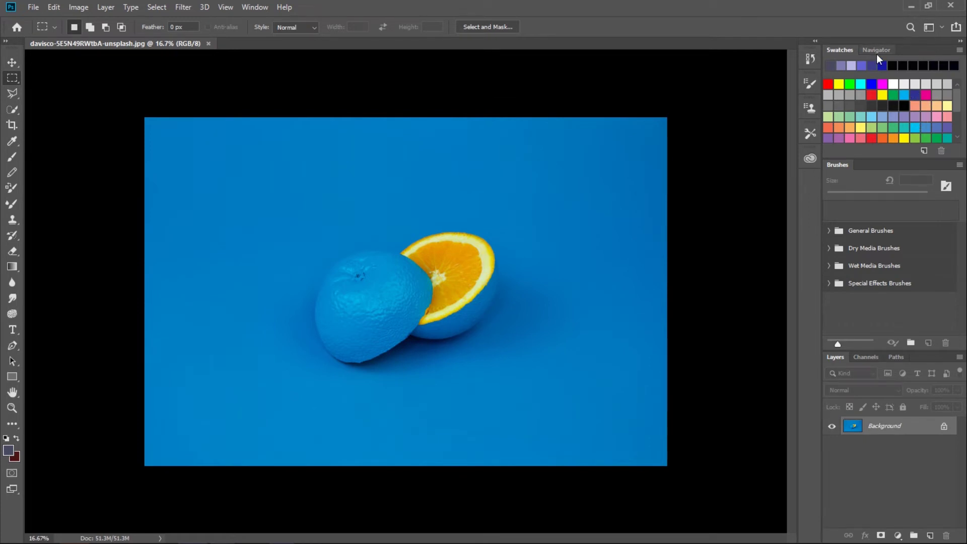
mouse_move(840, 51)
mouse_down()
mouse_move(755, 108)
mouse_move(548, 152)
mouse_up()
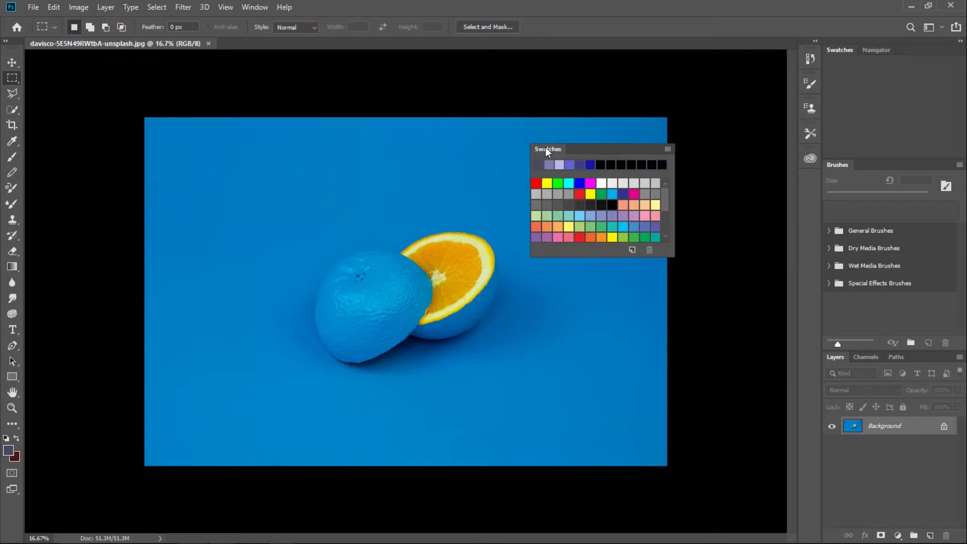
click(670, 146)
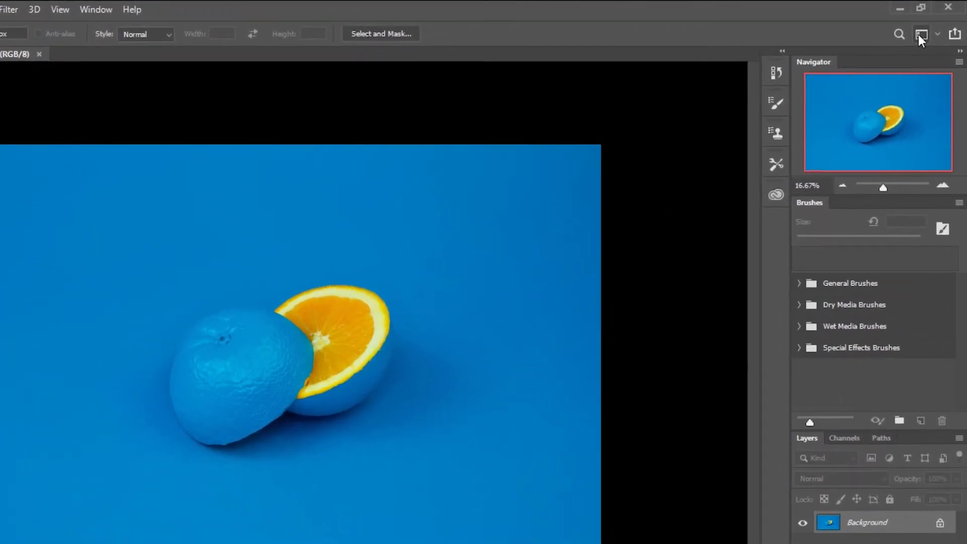
click(915, 35)
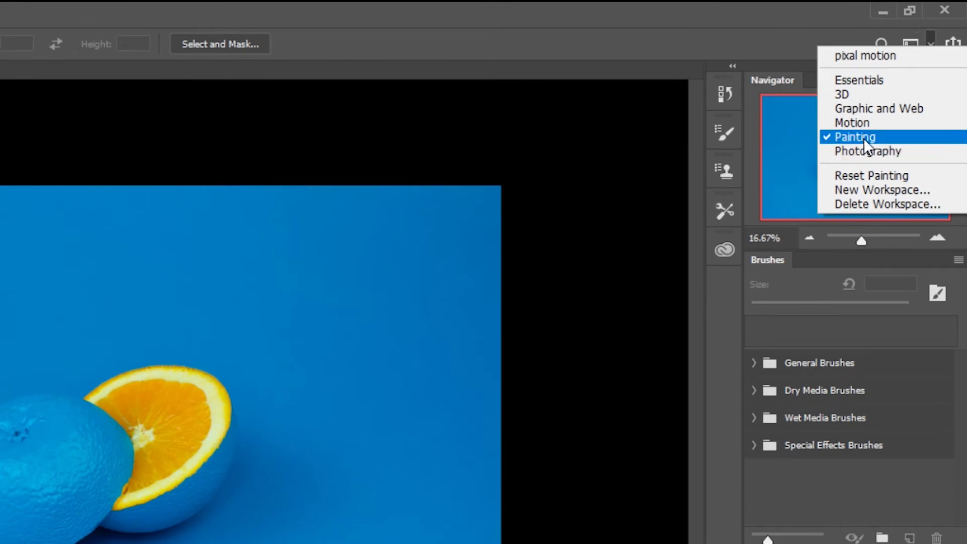
click(866, 175)
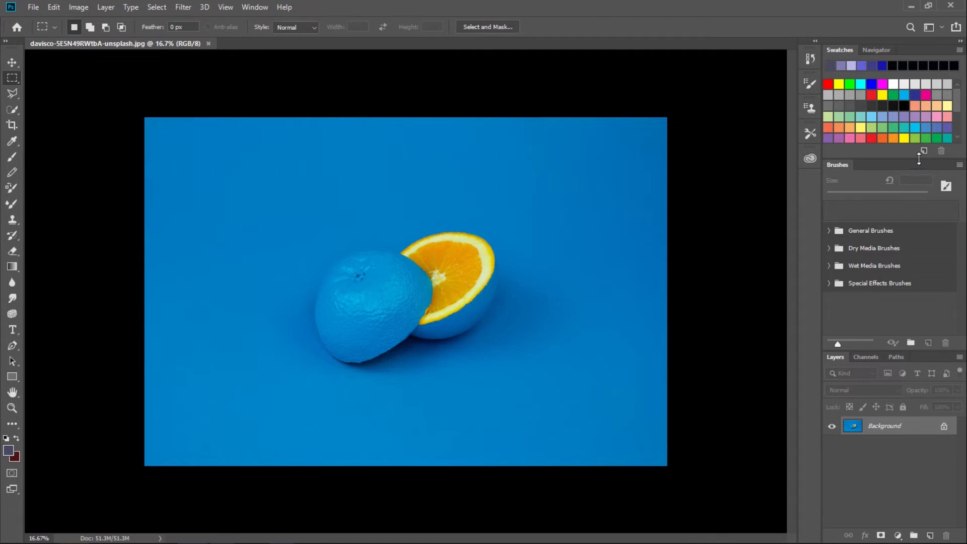
click(930, 29)
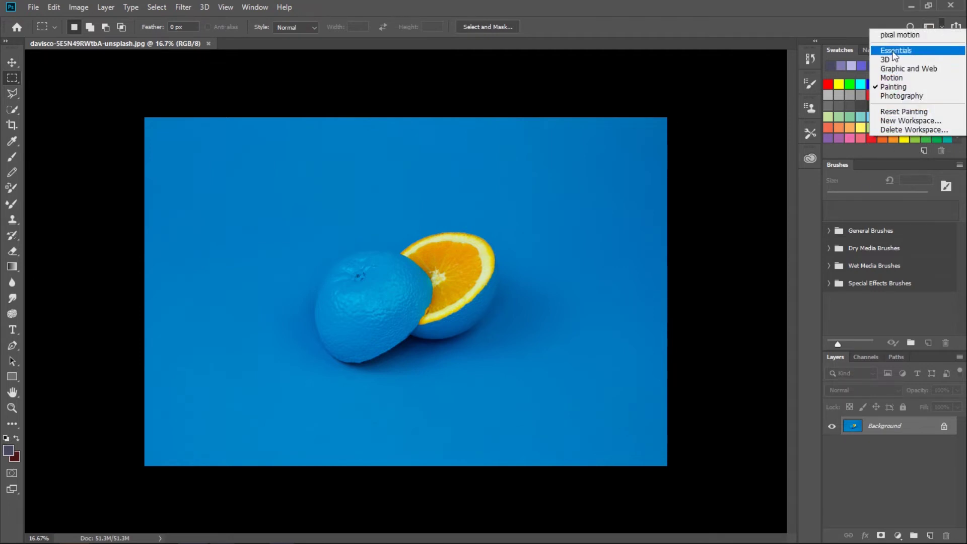
click(895, 51)
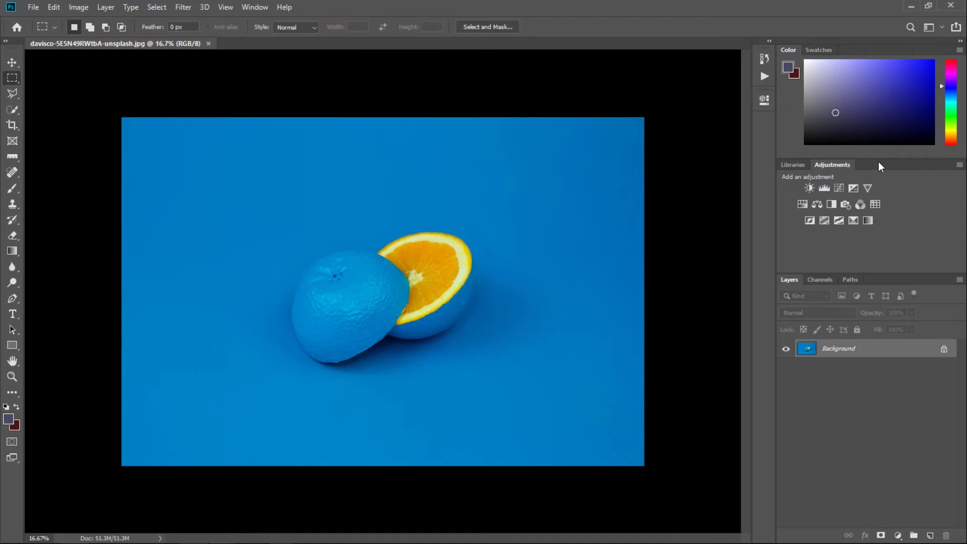
- Float the Adjustments and Color panels out of the dock and close both
drag(879, 162, 564, 168)
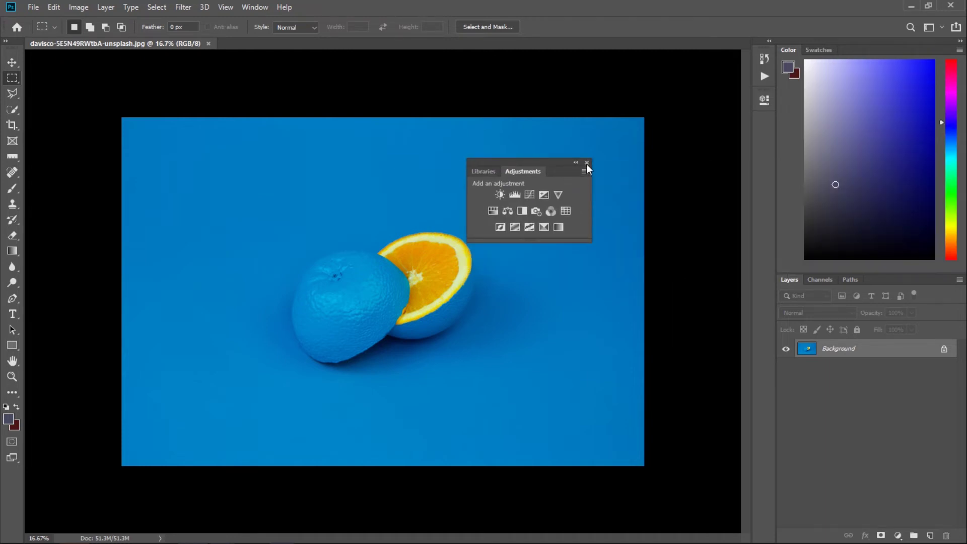
click(586, 163)
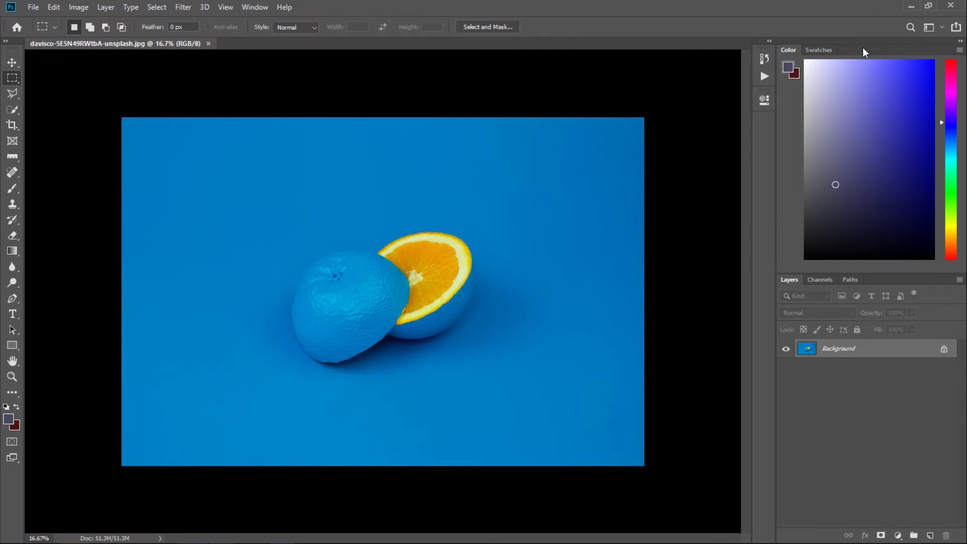
drag(863, 47, 562, 80)
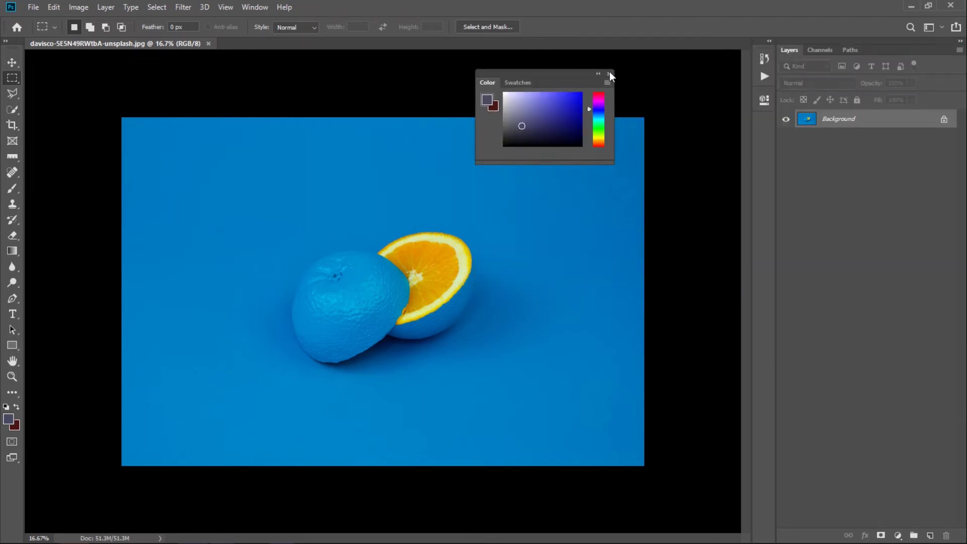
click(609, 74)
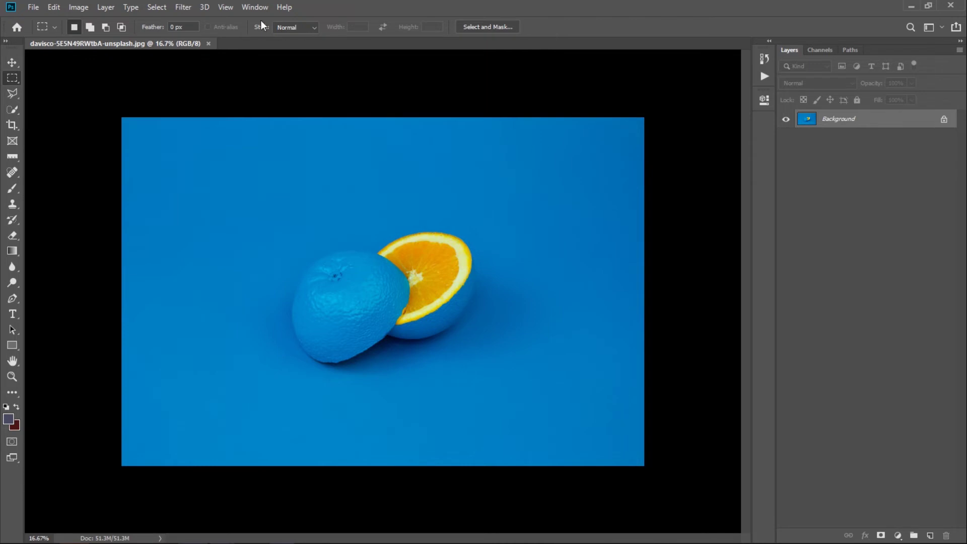
click(254, 7)
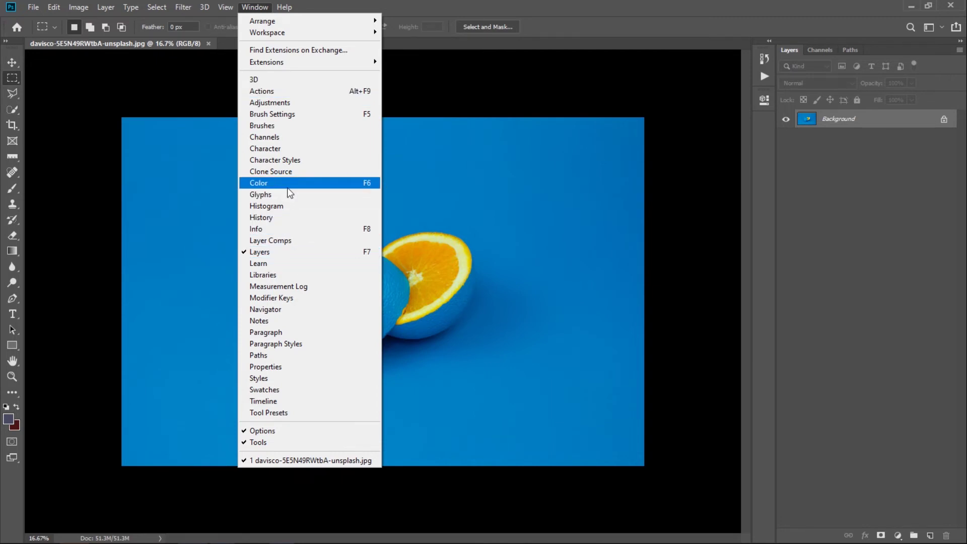
- Reopen Color, Navigator and Histogram panels, and dock Color at the top above Layers
click(260, 183)
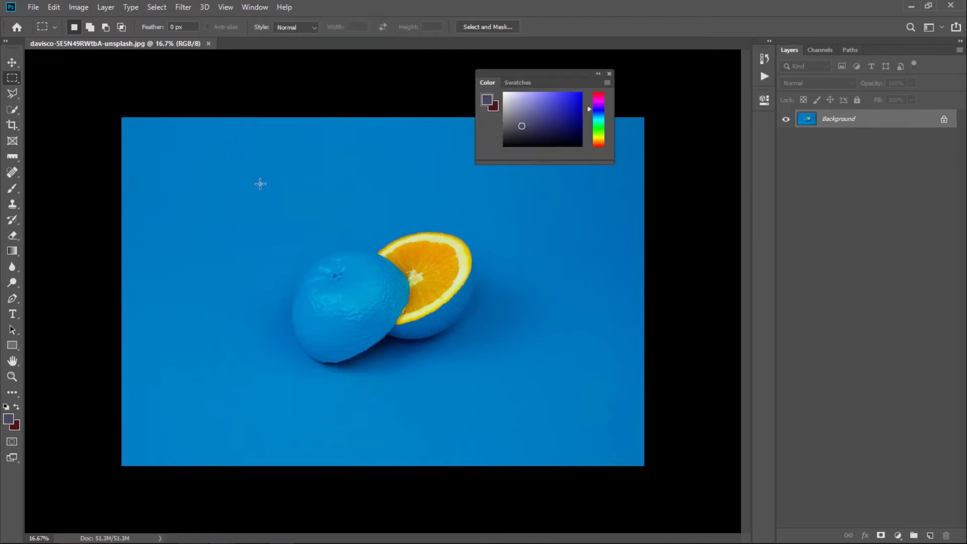
click(254, 8)
click(266, 309)
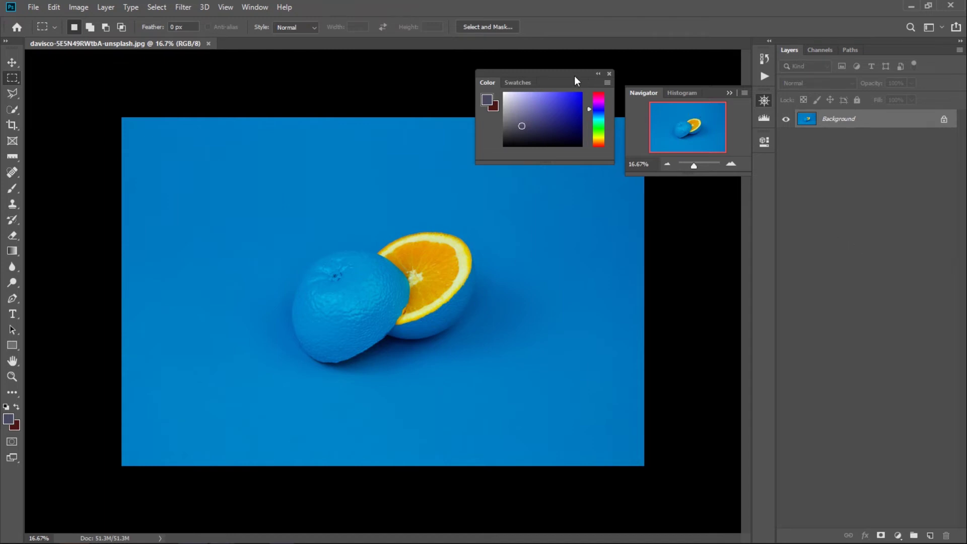
drag(548, 73, 894, 149)
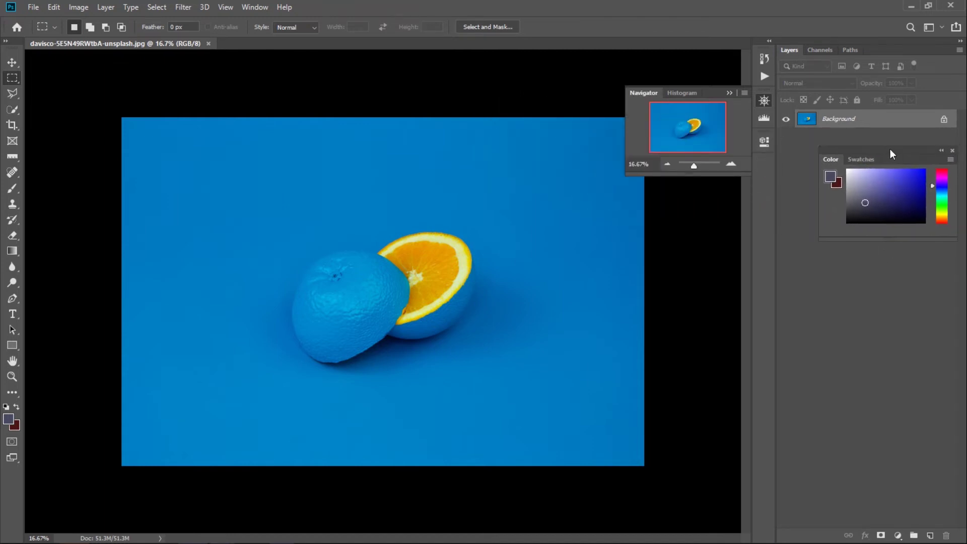
drag(890, 149, 874, 46)
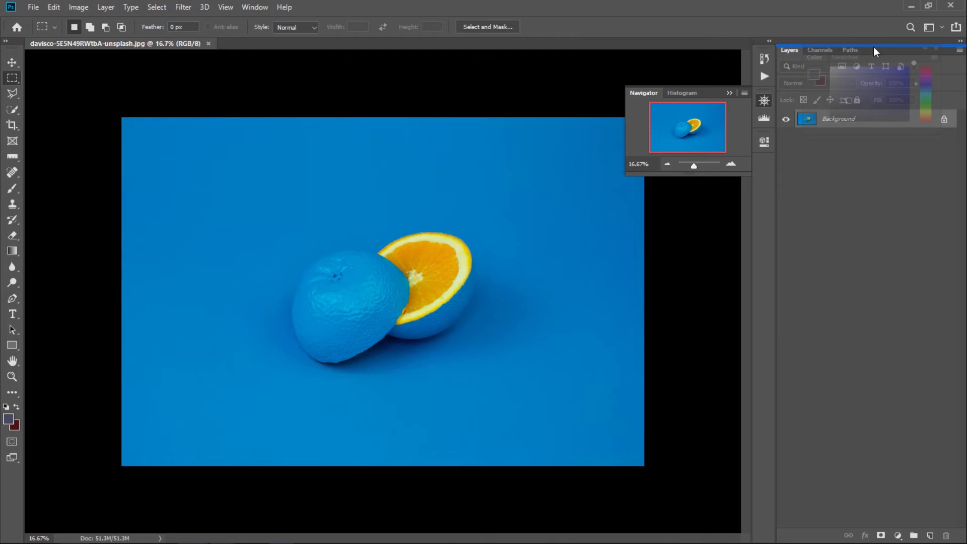
drag(873, 47, 874, 47)
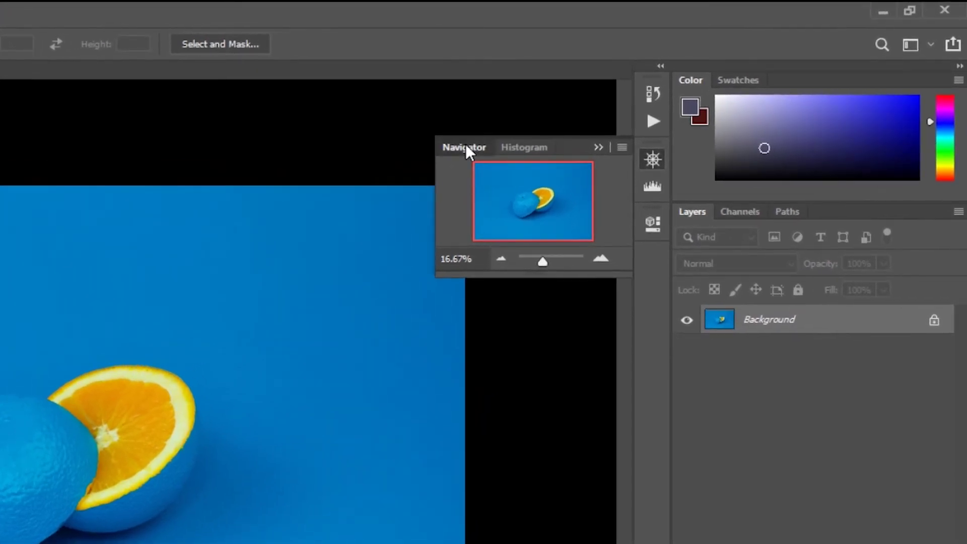
- Dock the Navigator panel above Layers, leaving Histogram floating
drag(467, 146, 733, 214)
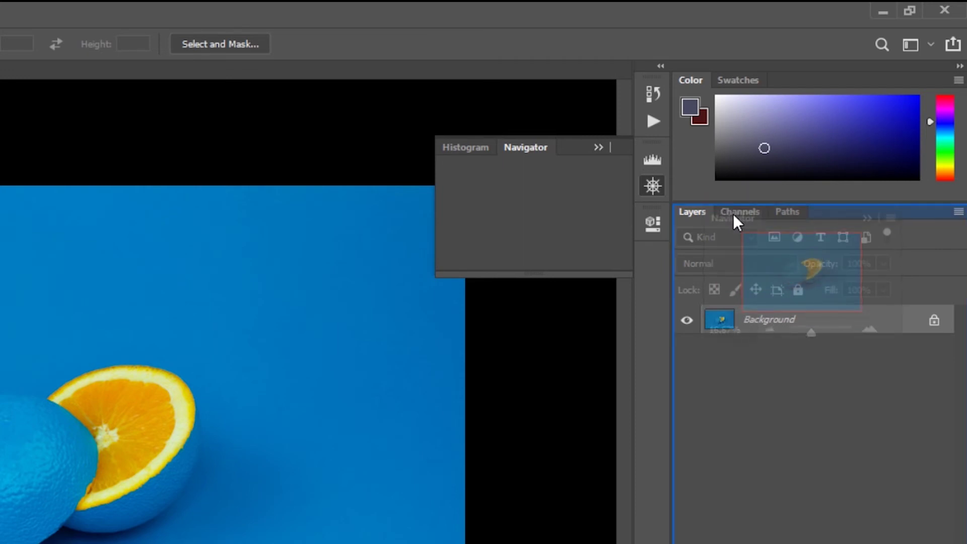
drag(733, 214, 733, 200)
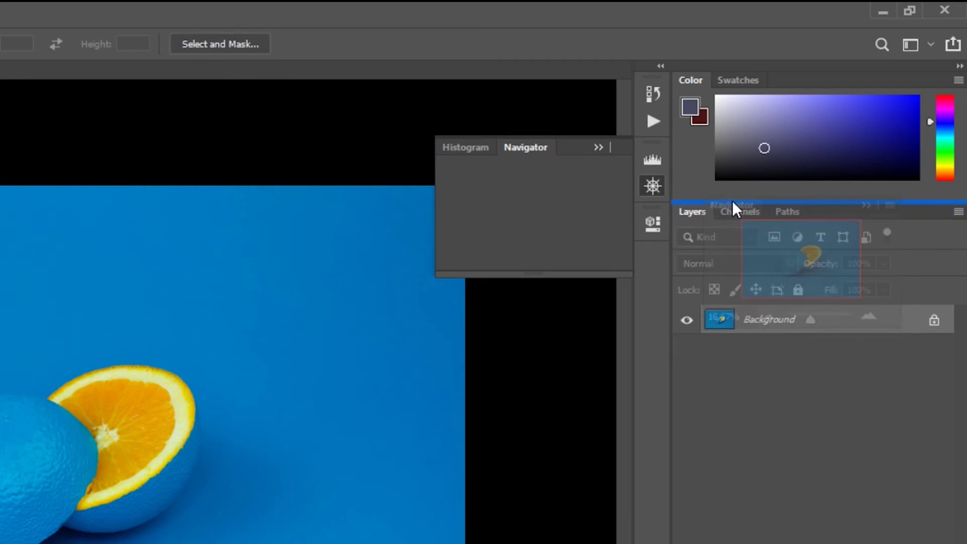
drag(733, 201, 733, 201)
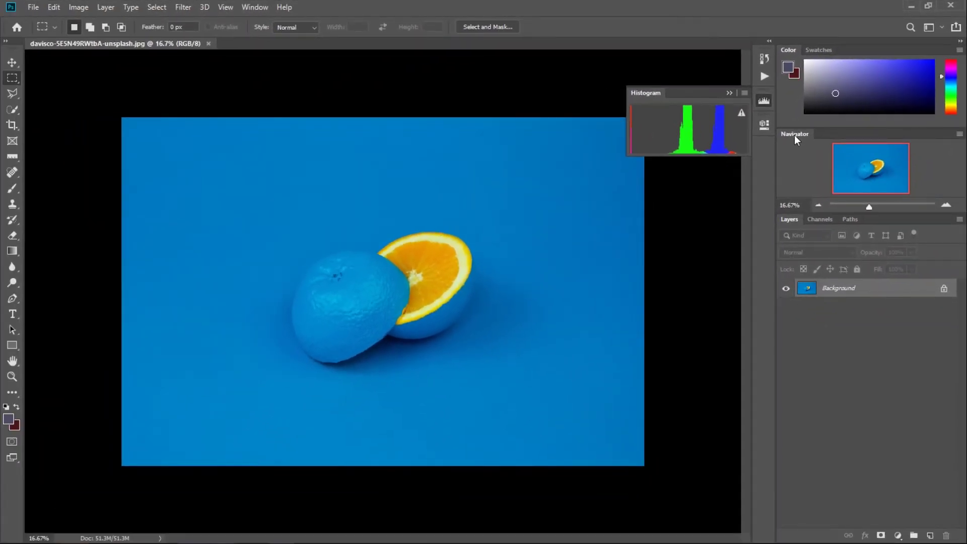
click(255, 8)
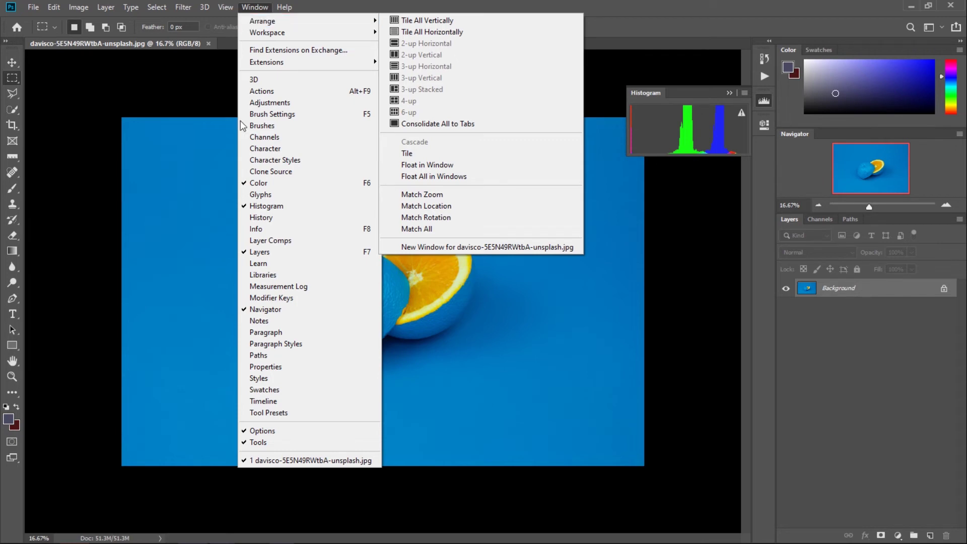
- Open Libraries, check the Channels and Paths tabs, and dock Libraries into the Navigator group
click(270, 281)
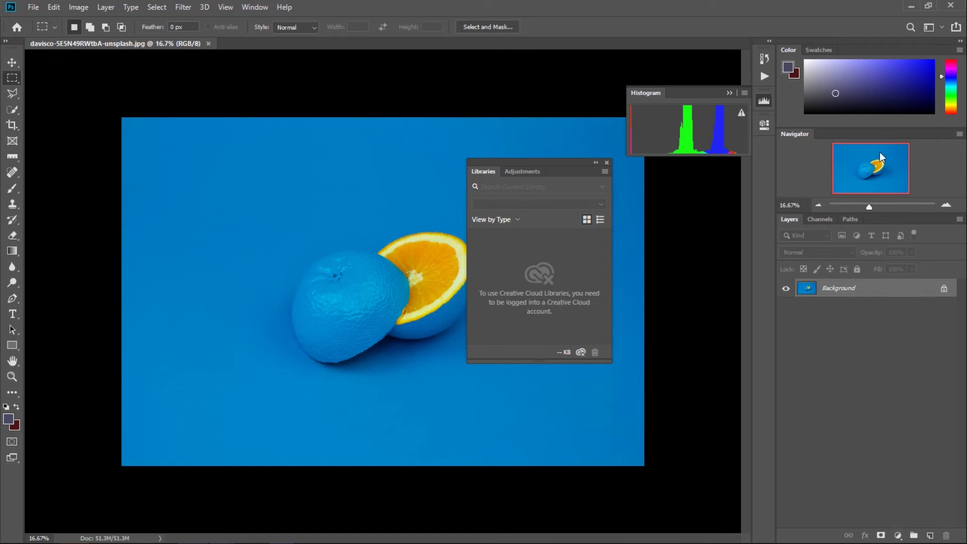
click(820, 218)
click(851, 218)
click(797, 219)
drag(507, 160, 845, 135)
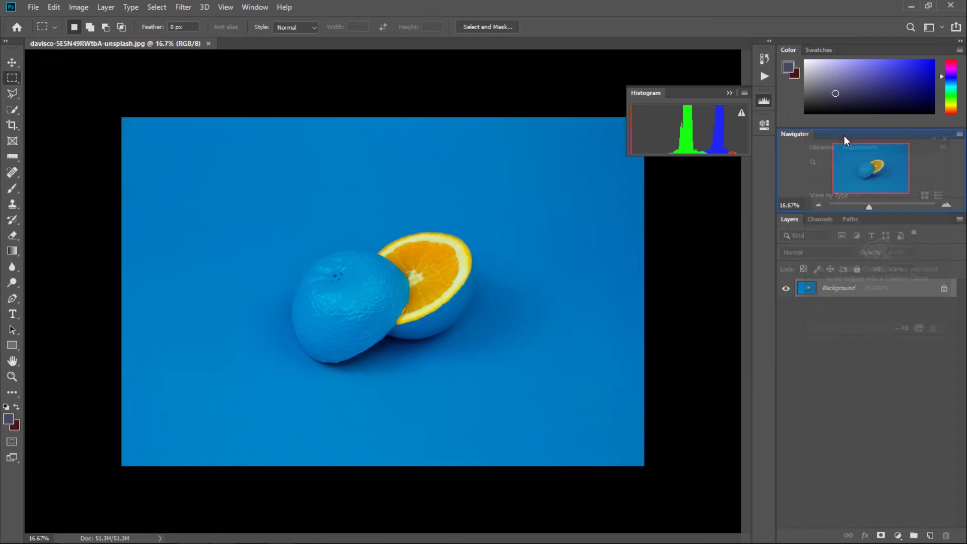
drag(845, 135, 844, 135)
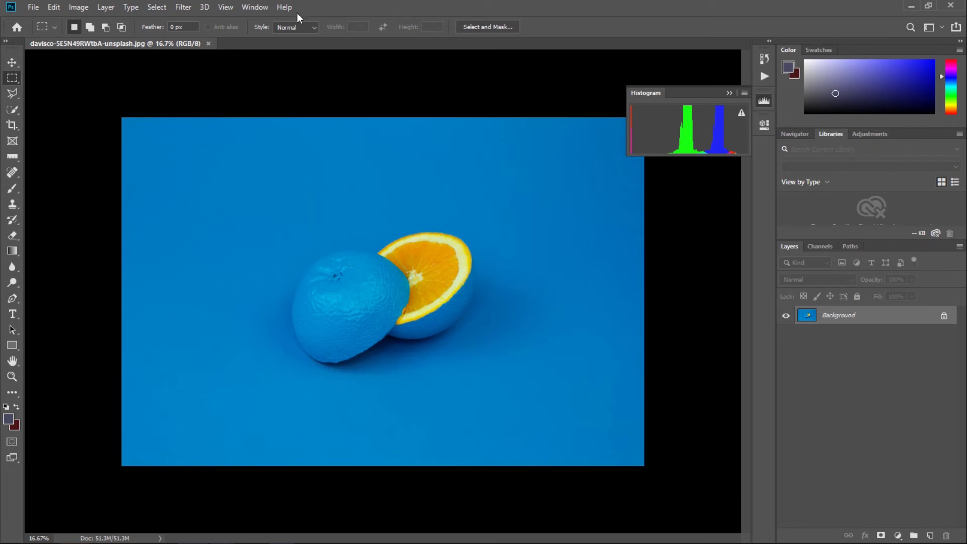
click(242, 10)
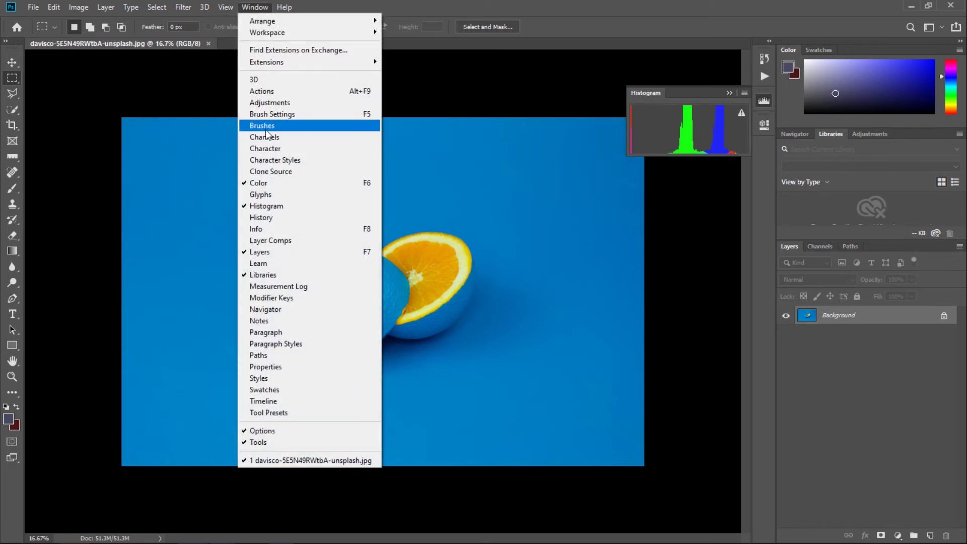
- Dock the Brushes and Brush Settings panels into the Navigator/Libraries group, then show Actions
click(266, 128)
drag(639, 143, 552, 181)
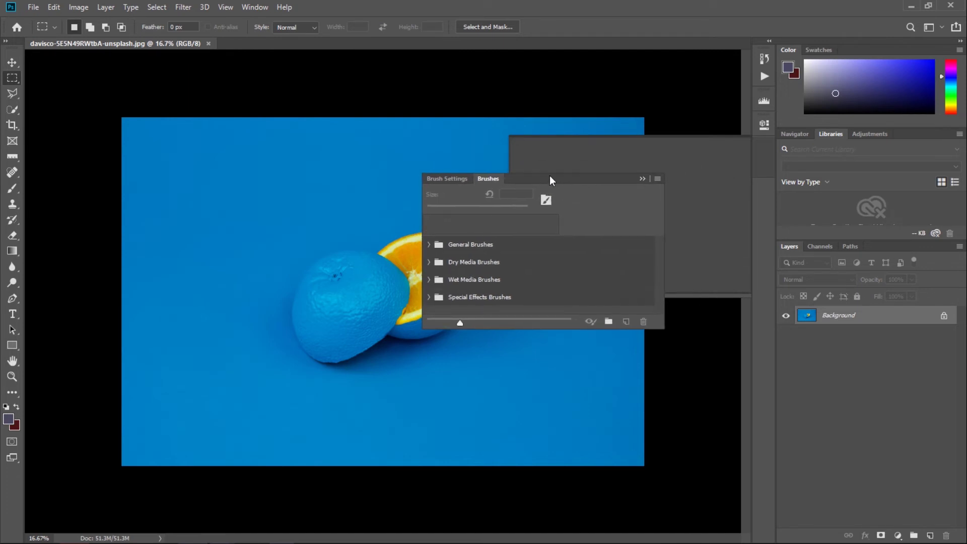
drag(847, 174, 879, 133)
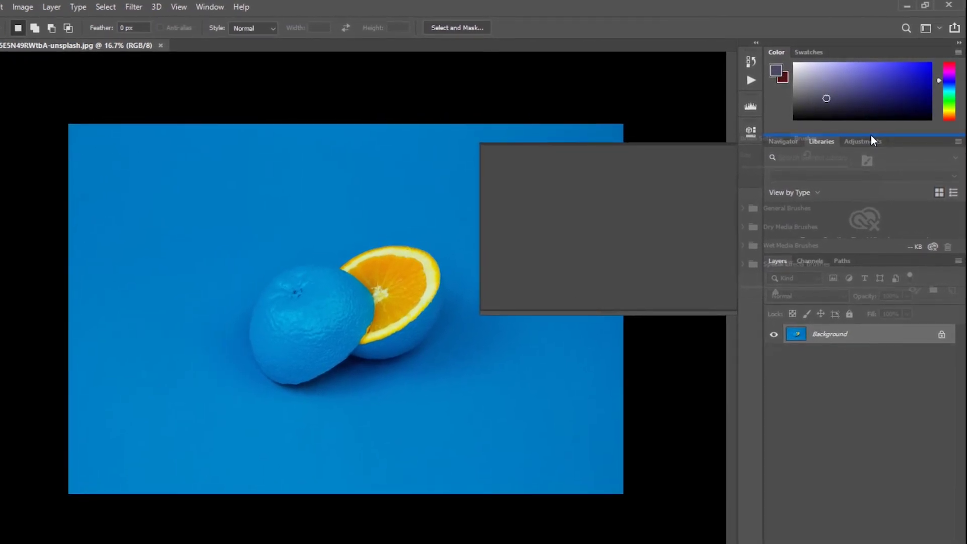
drag(872, 135, 431, 188)
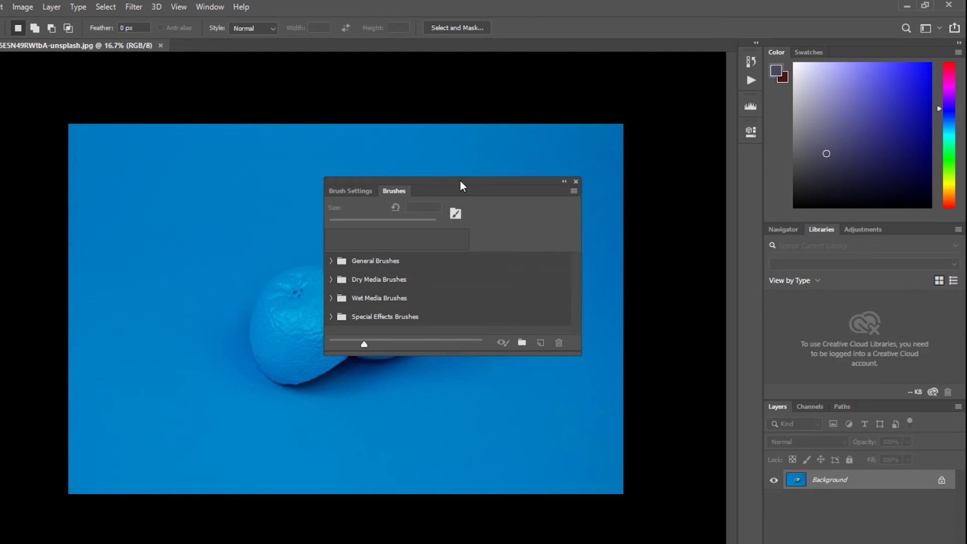
drag(461, 181, 866, 233)
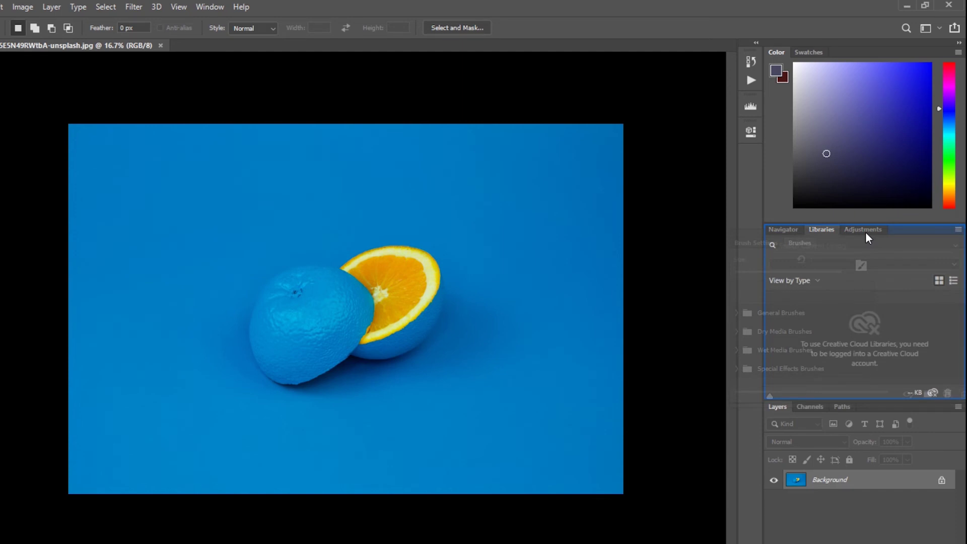
drag(865, 231, 899, 221)
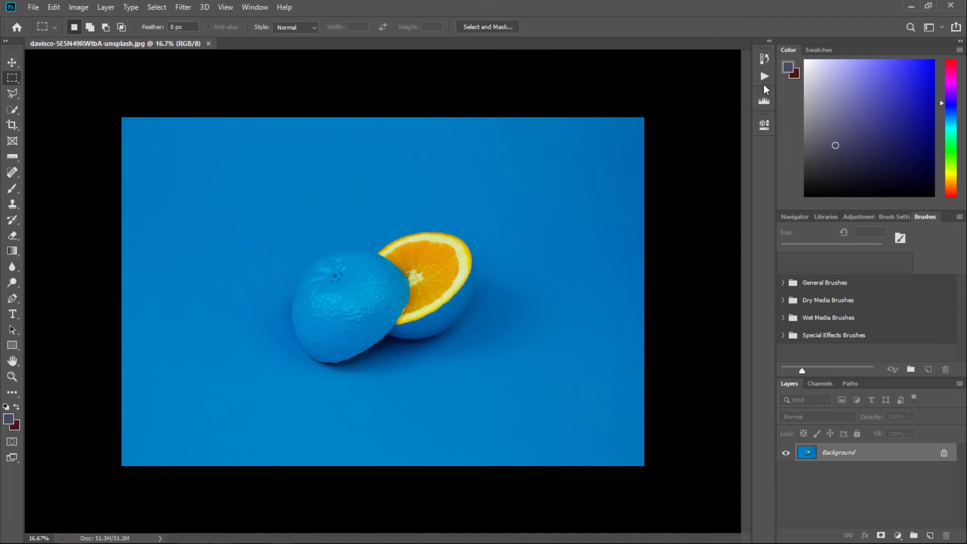
click(765, 78)
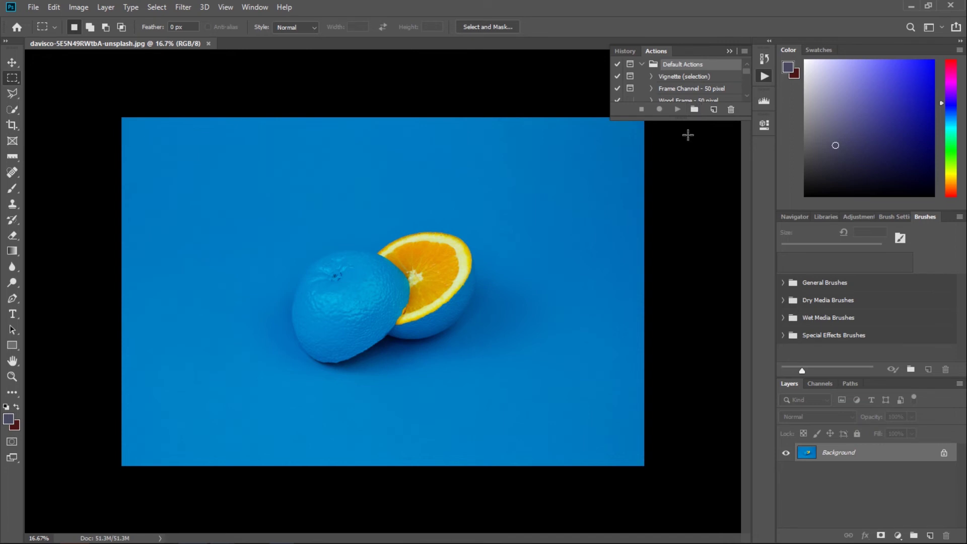
click(729, 52)
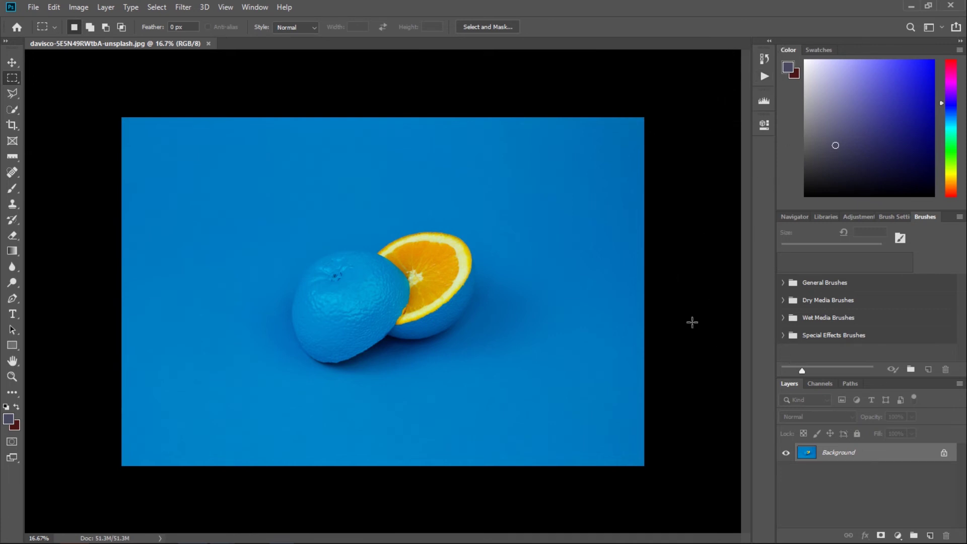
click(765, 126)
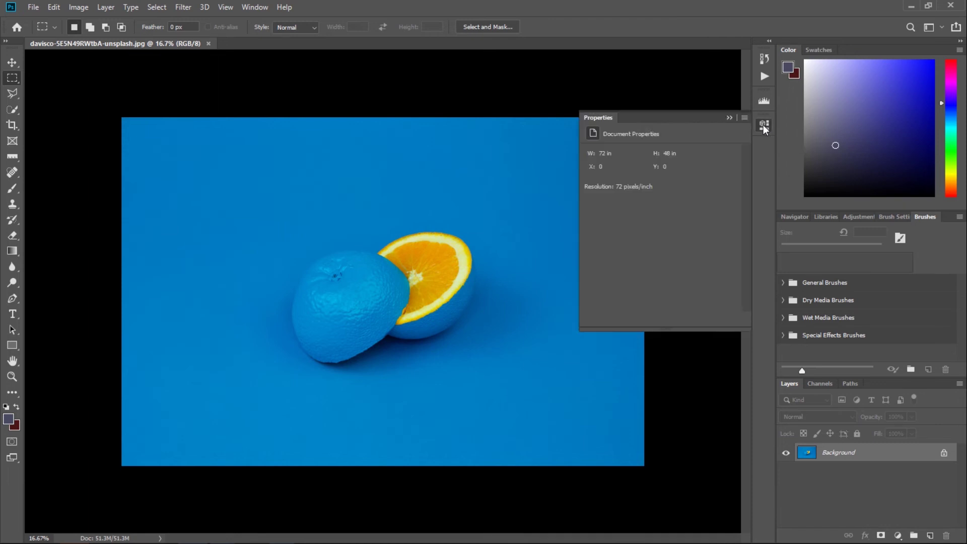
click(728, 118)
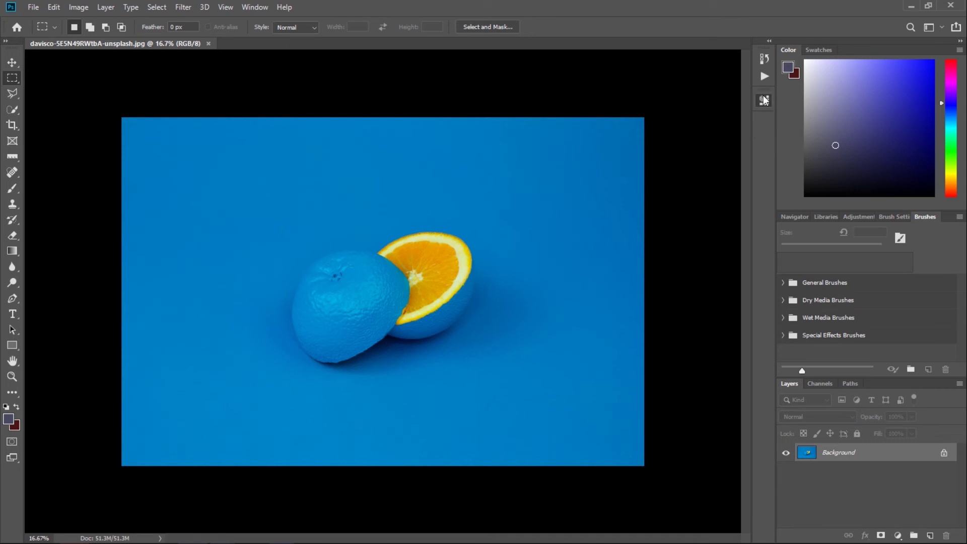
click(763, 98)
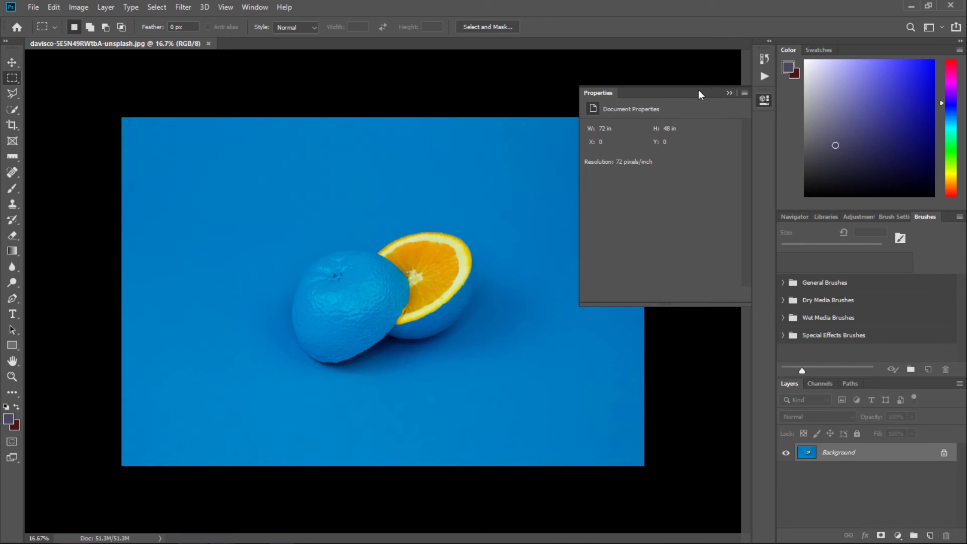
drag(698, 91, 499, 108)
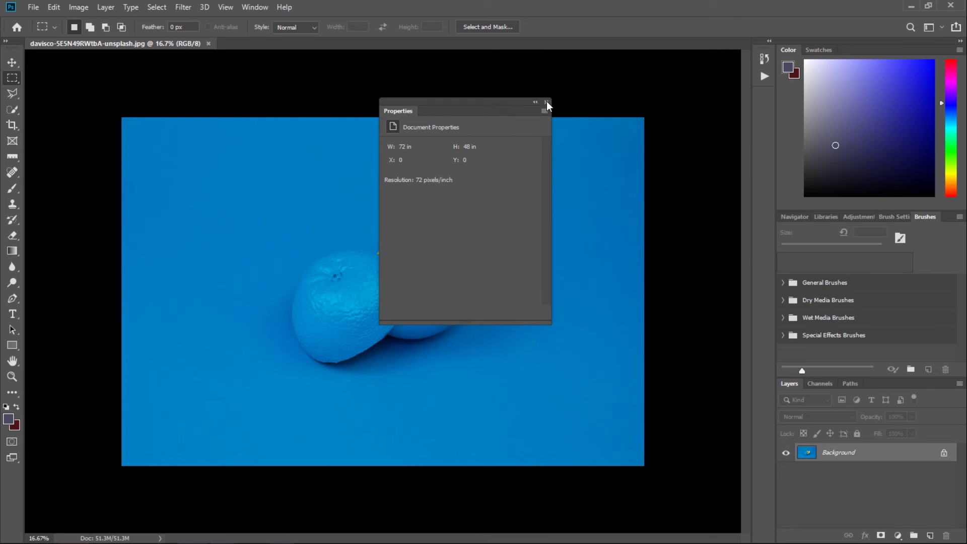
click(548, 103)
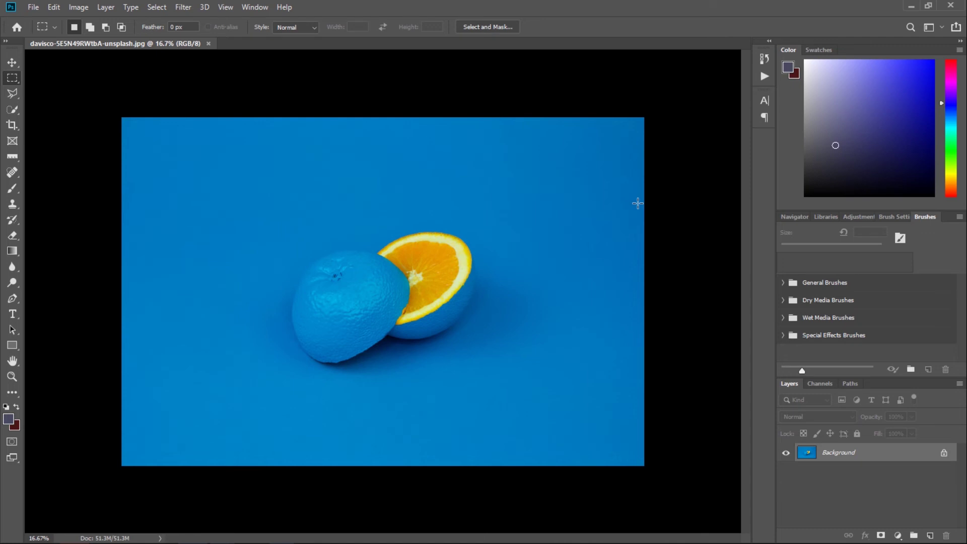
- Open the Properties panel from Window and dock it with the collapsed icon panels
click(255, 7)
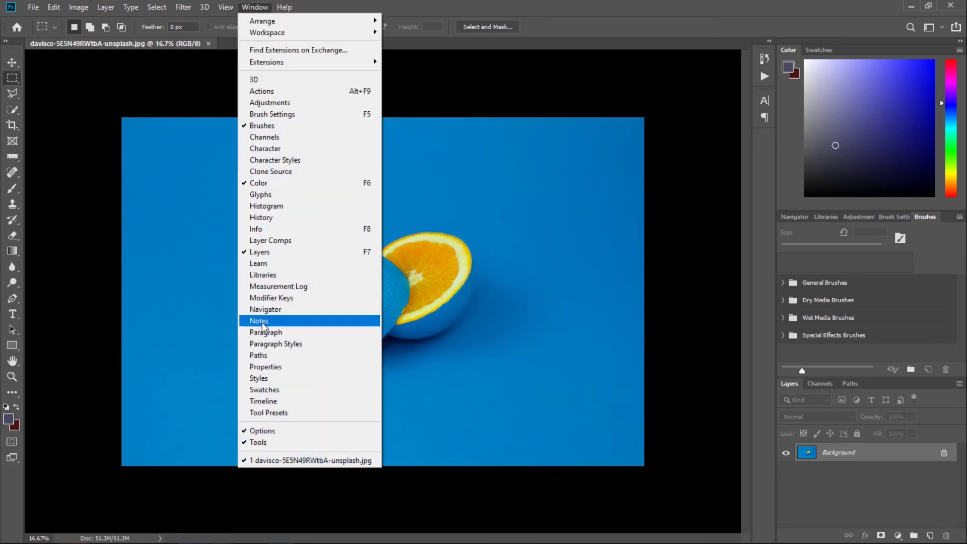
click(263, 368)
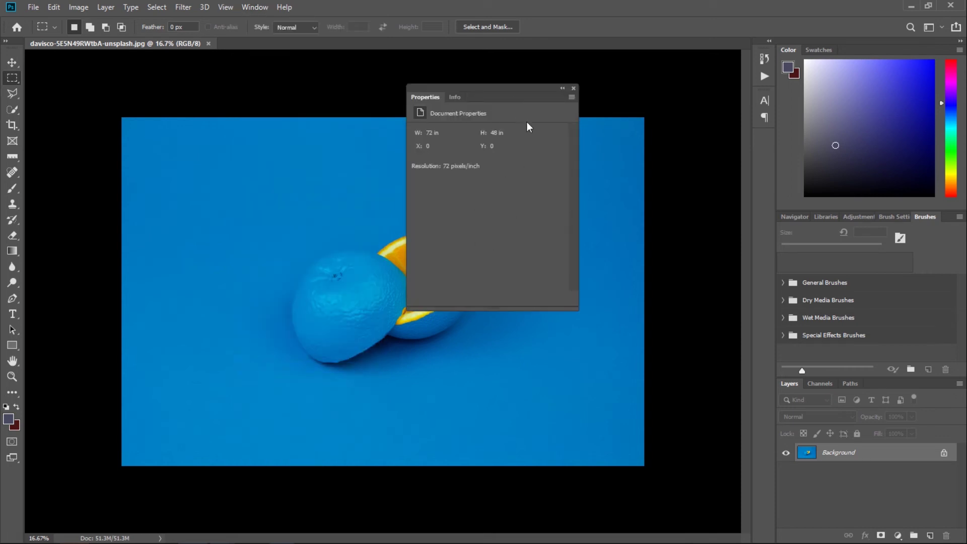
mouse_move(512, 88)
mouse_down()
mouse_move(680, 120)
mouse_move(766, 93)
mouse_up()
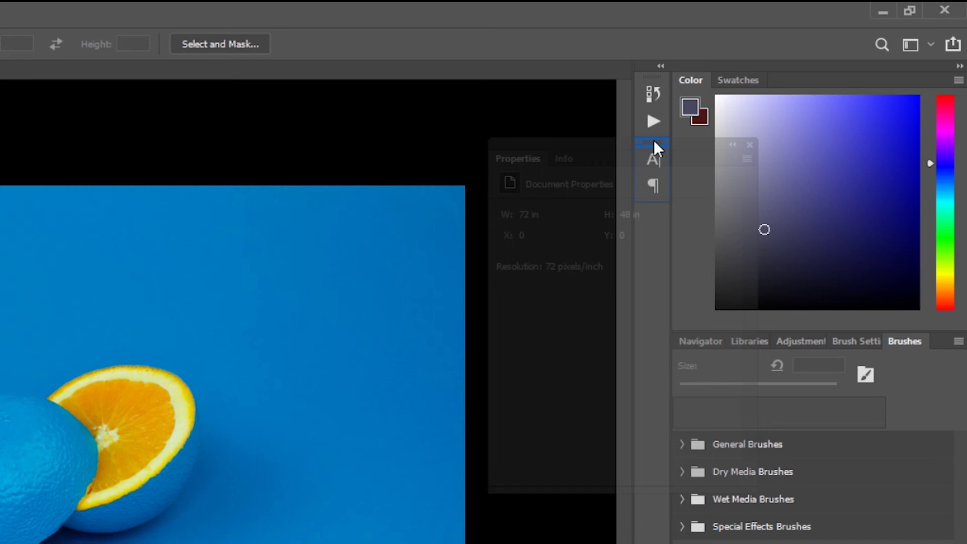
drag(653, 140, 654, 140)
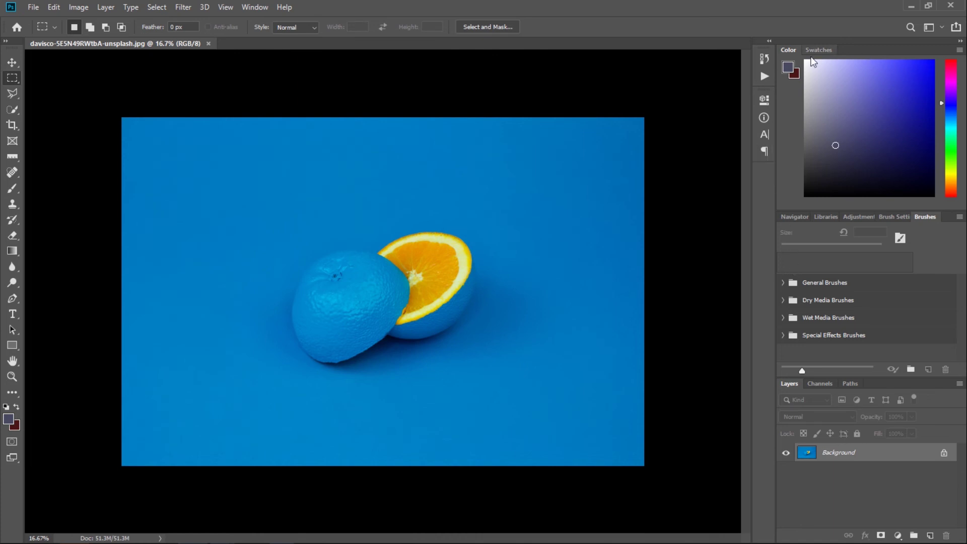
click(245, 8)
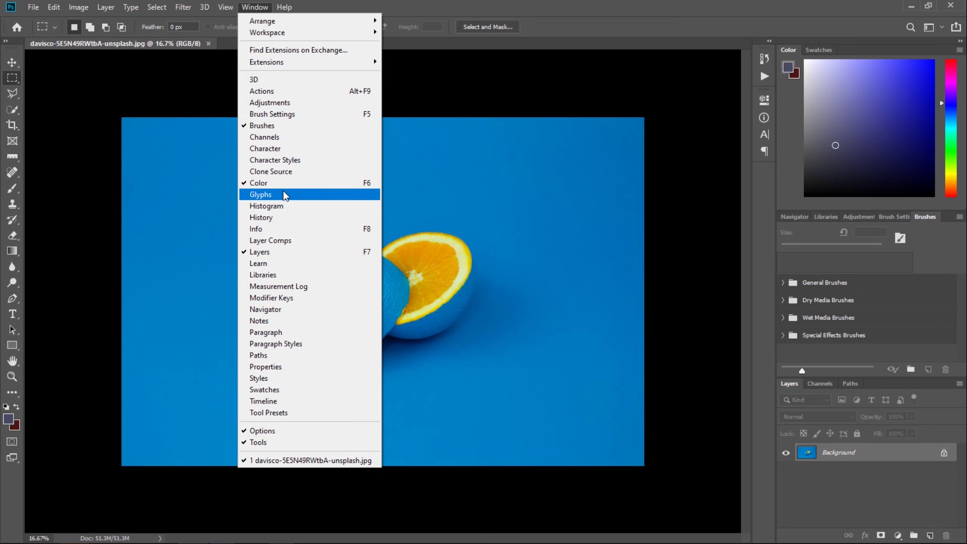
- Dock Character Styles as a full-height column, then expand and re-collapse the icon dock
click(270, 160)
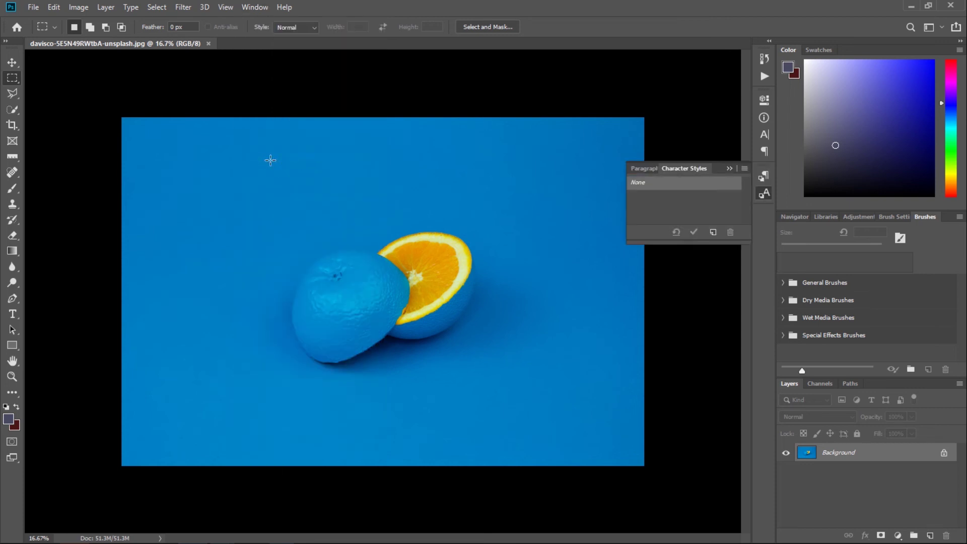
mouse_move(680, 167)
mouse_down()
mouse_move(660, 171)
mouse_move(688, 171)
mouse_move(634, 179)
mouse_move(732, 102)
mouse_move(749, 103)
mouse_up()
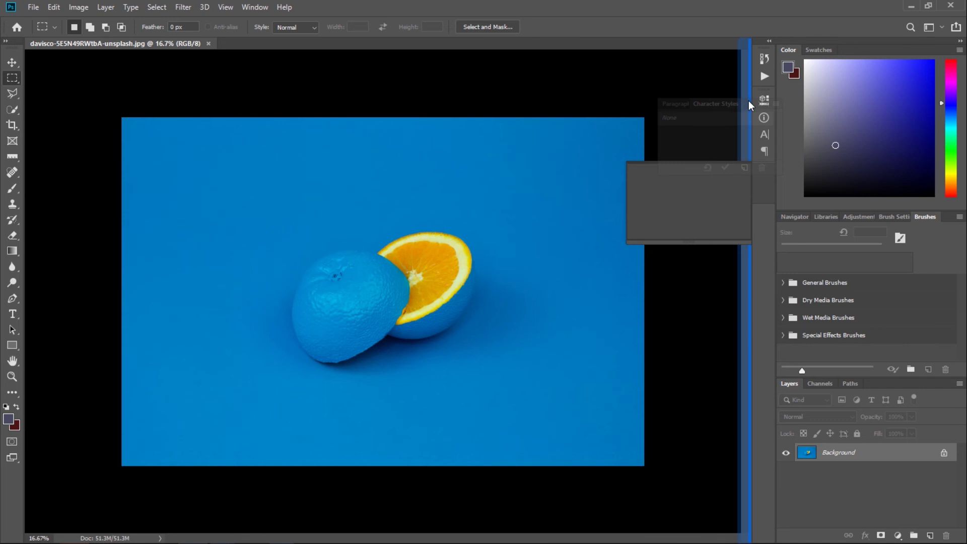
drag(749, 101, 748, 102)
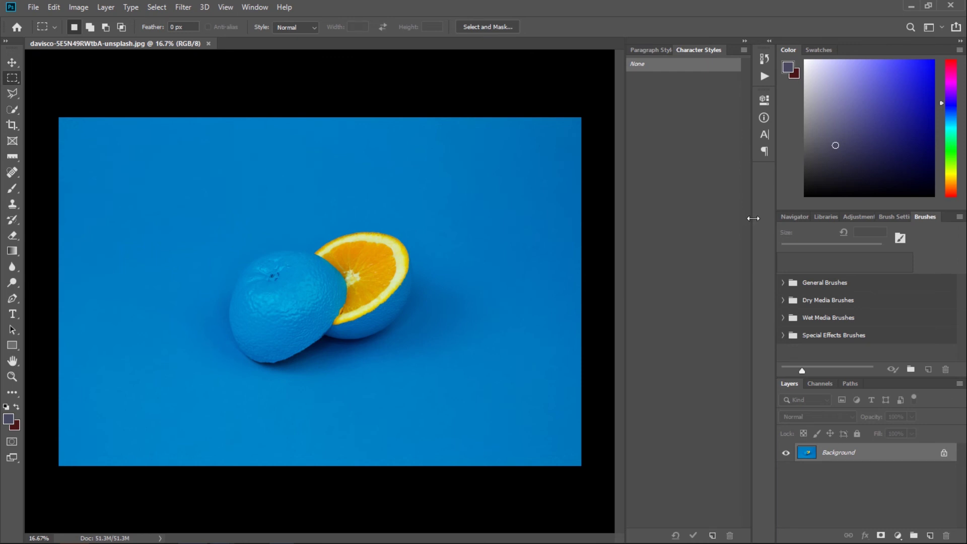
drag(753, 218, 640, 218)
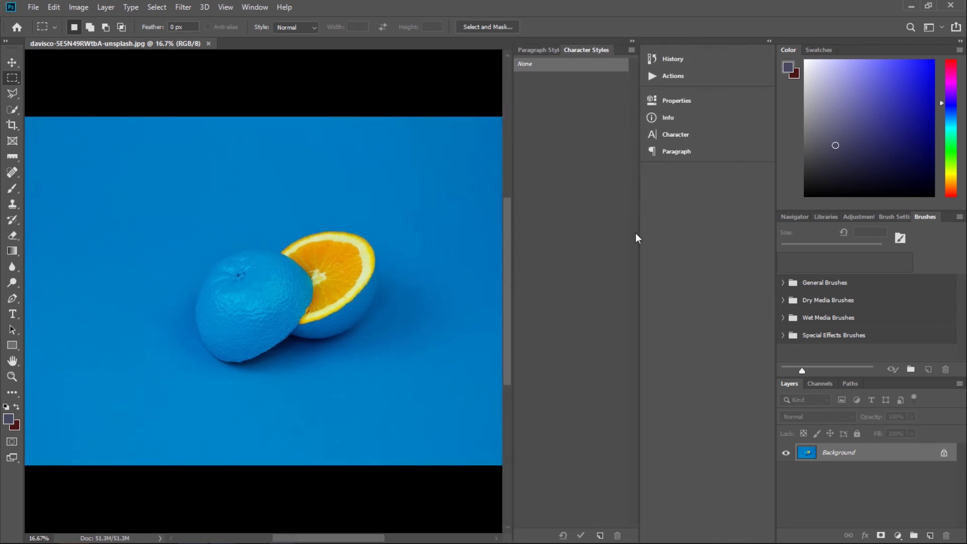
drag(637, 237, 748, 259)
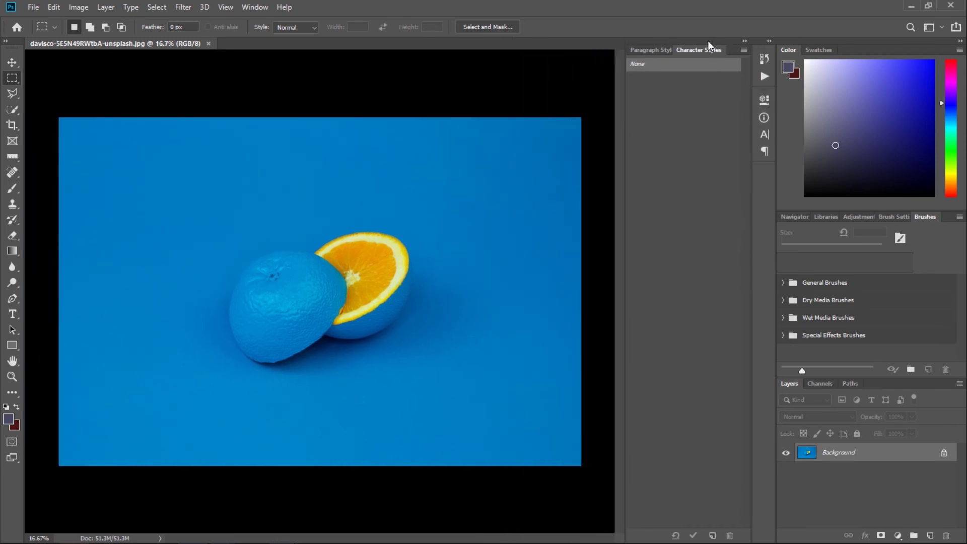
- Pull Character Styles out of the dock, close it, and bring Navigator forward
drag(708, 42, 454, 93)
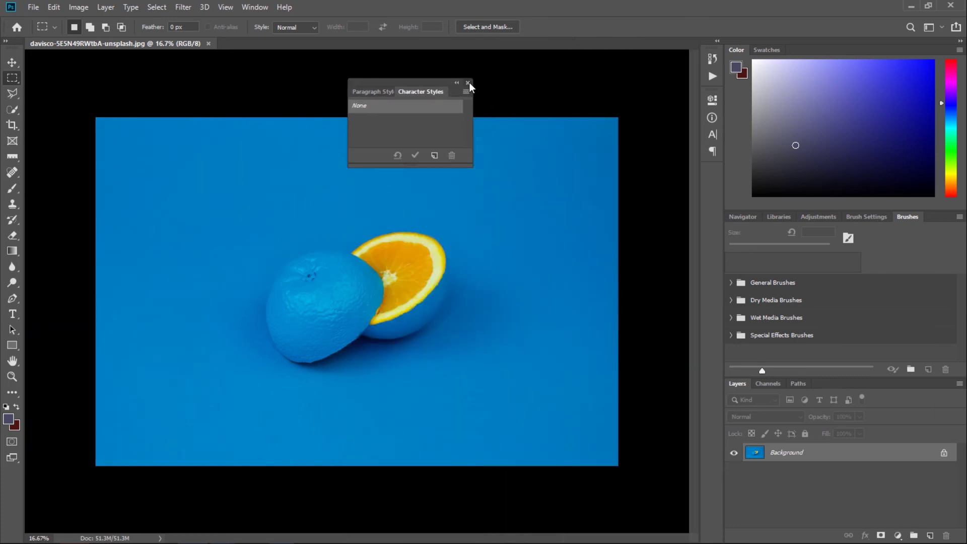
click(468, 83)
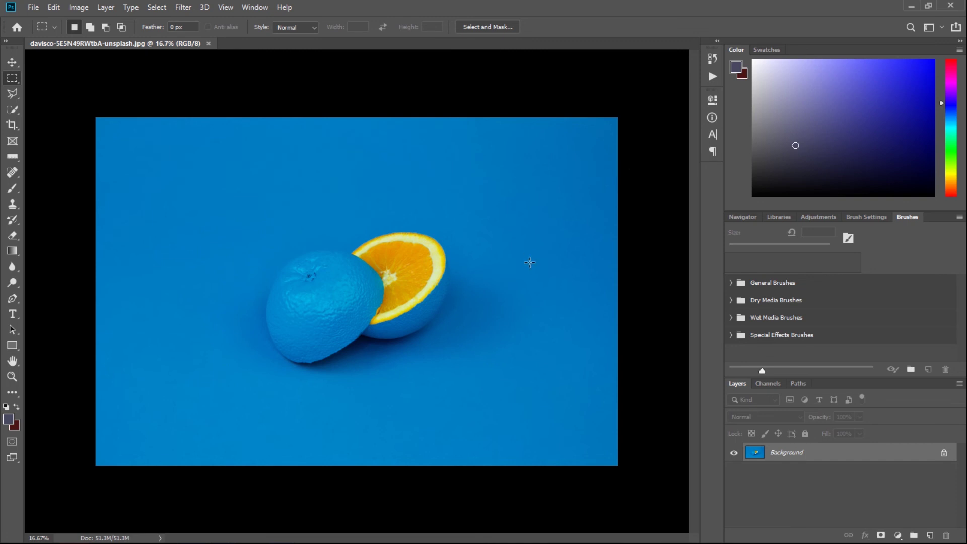
click(743, 218)
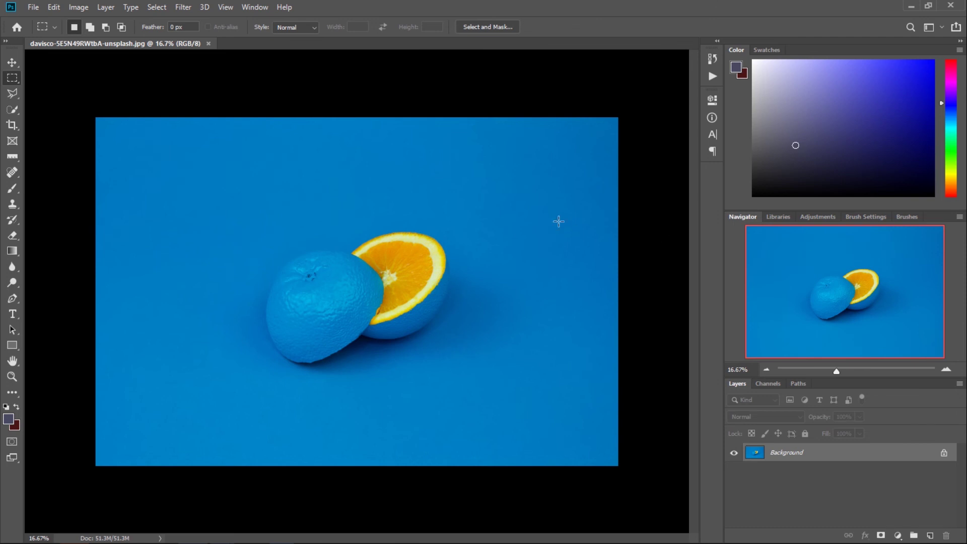
- Create a New Workspace named 'my work' from Window > Workspace and save it
click(254, 8)
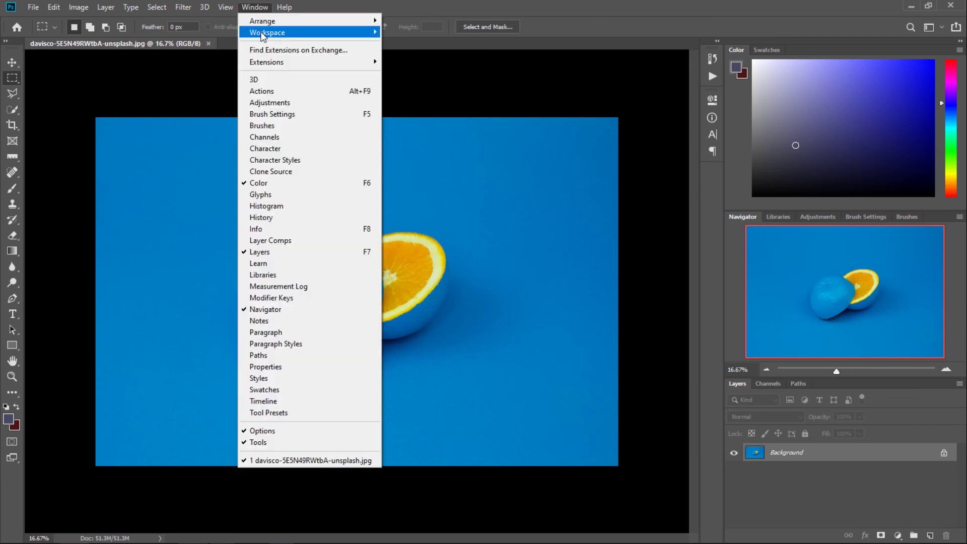
mouse_move(267, 33)
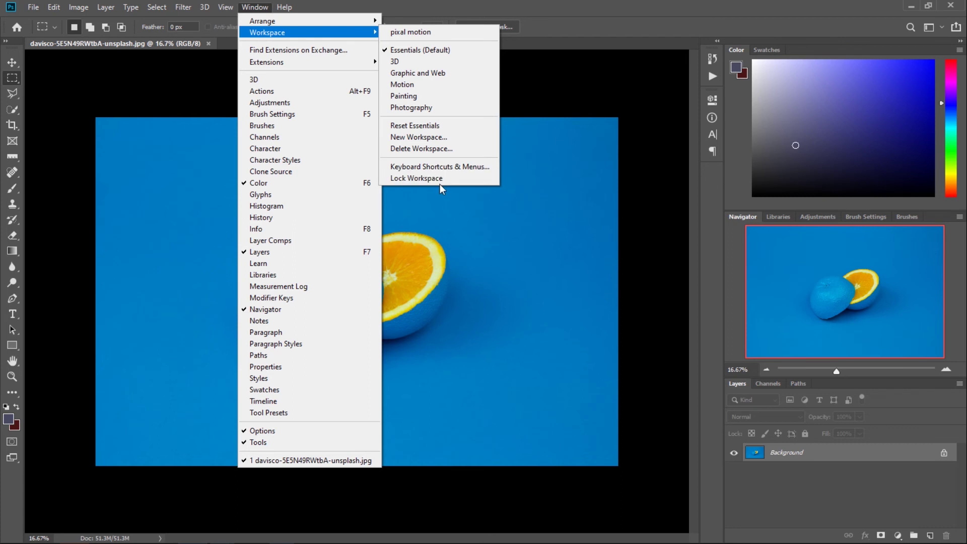
click(416, 140)
drag(476, 120, 445, 103)
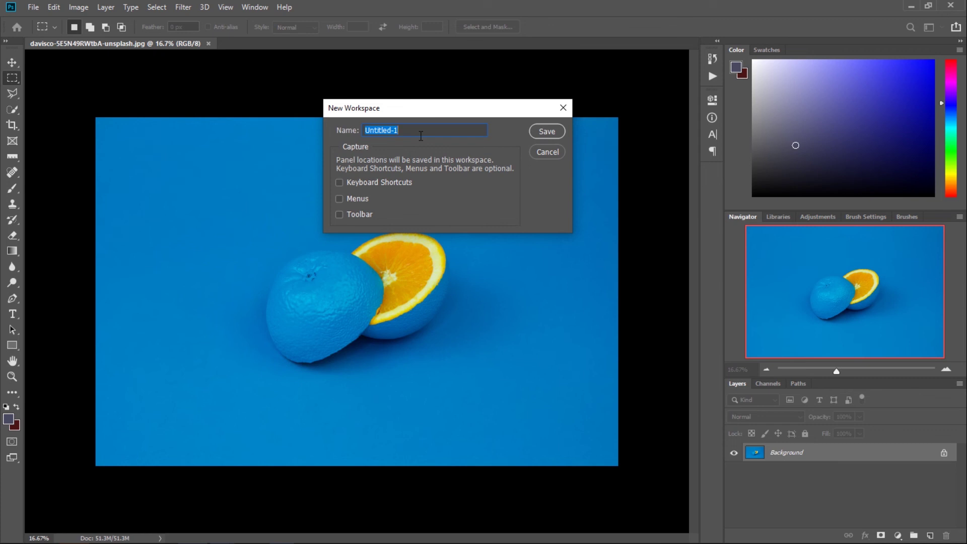
text(my)
text( work)
click(545, 132)
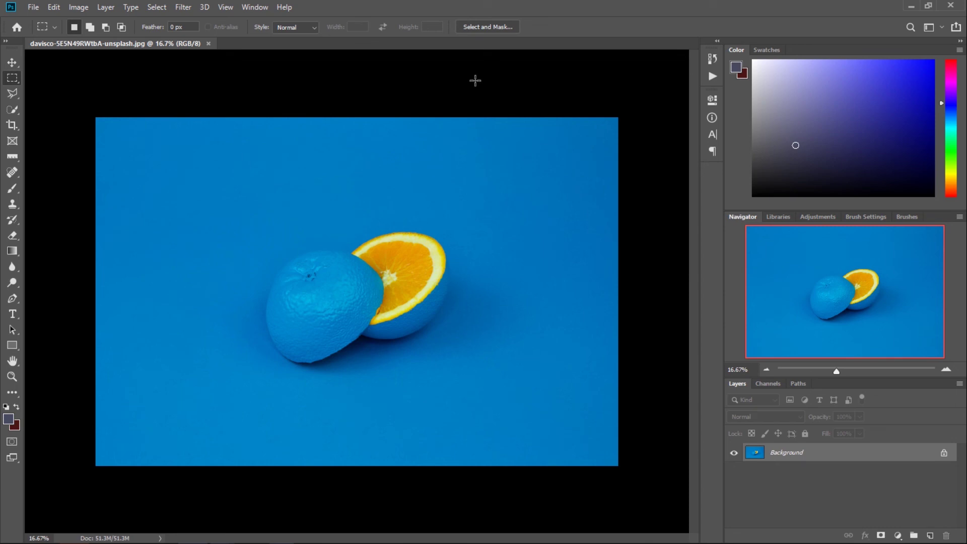
click(256, 10)
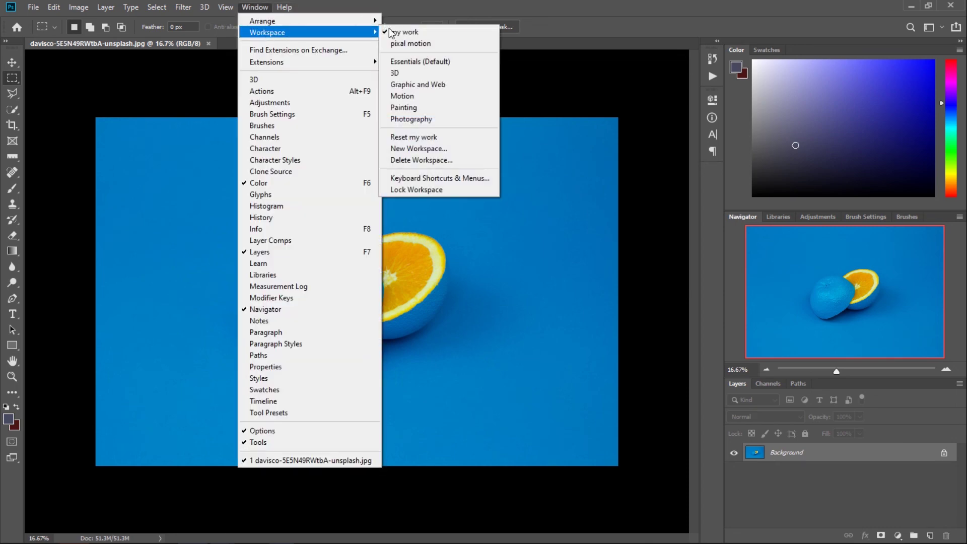
mouse_move(268, 33)
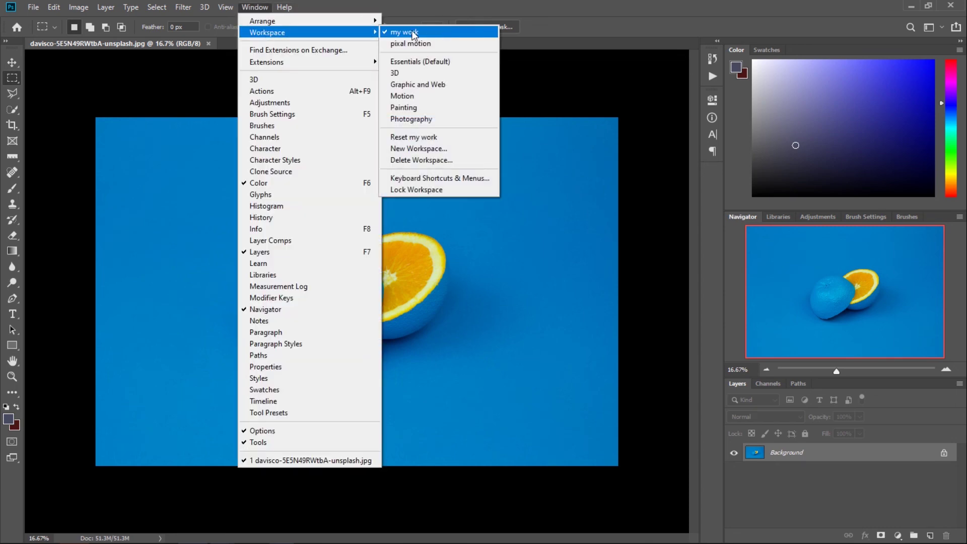
- Apply the my work workspace, try the Motion workspace, then switch back to my work
click(412, 32)
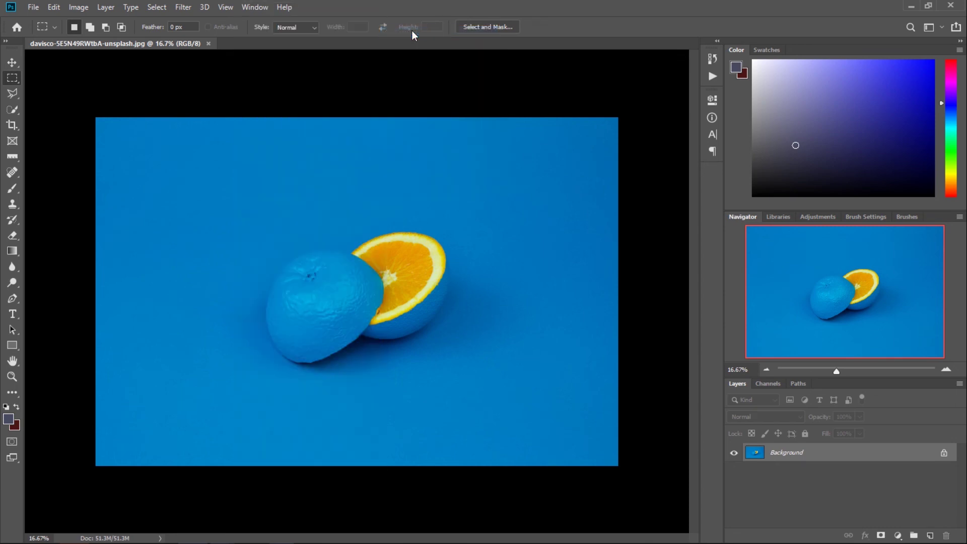
click(926, 29)
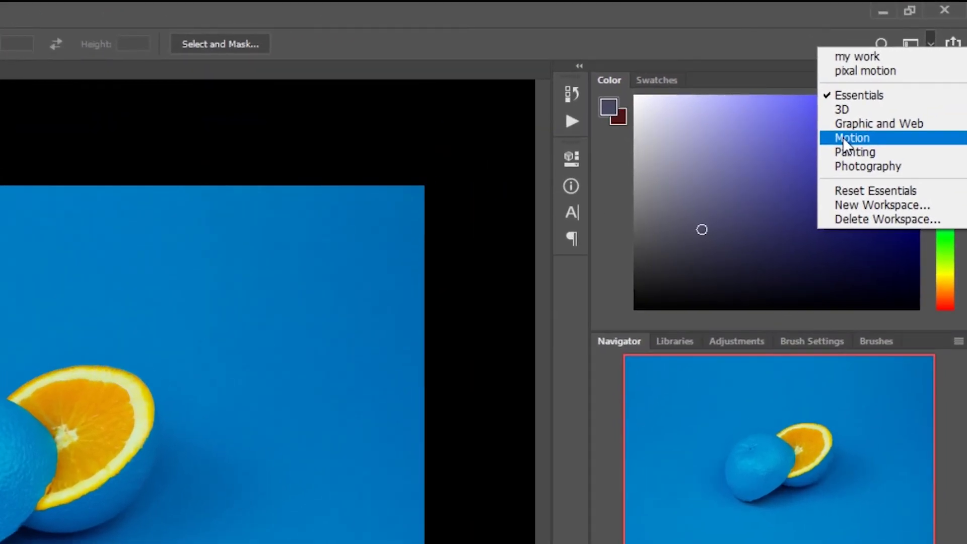
click(873, 104)
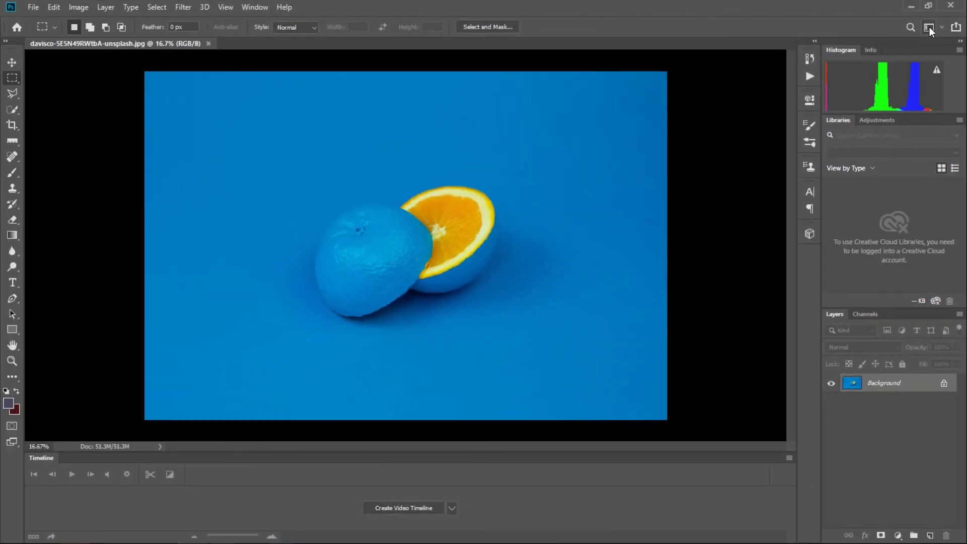
click(929, 28)
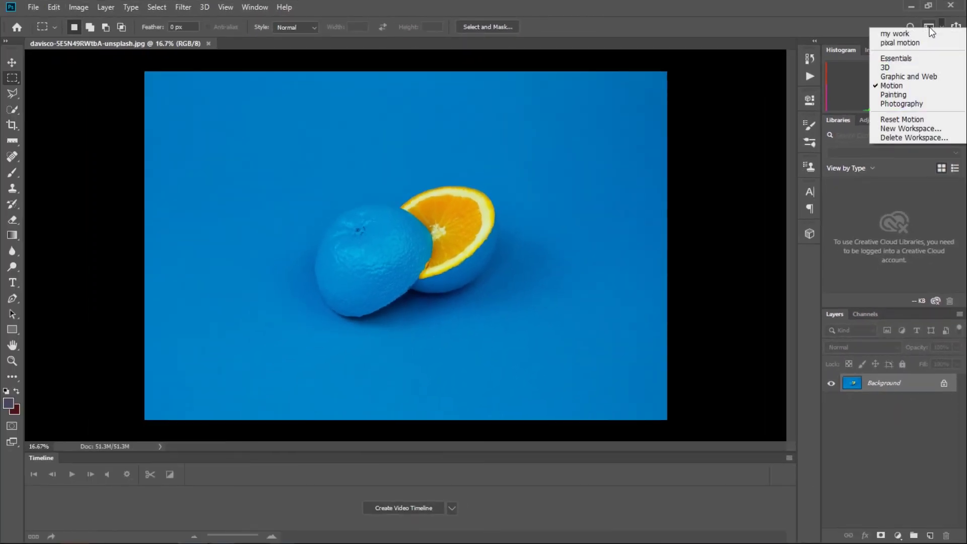
click(895, 34)
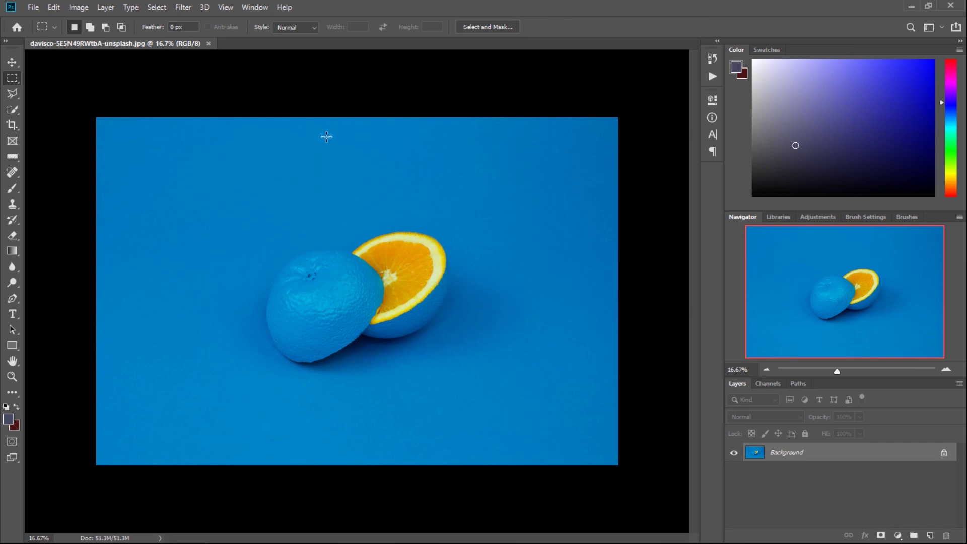
click(28, 7)
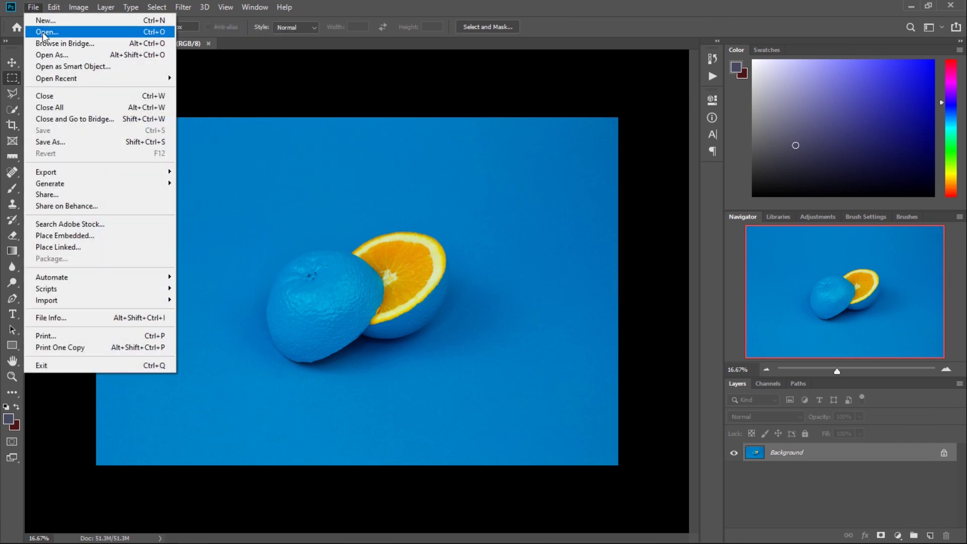
- Open the graffiti street photo in a new document tab
click(45, 30)
click(290, 194)
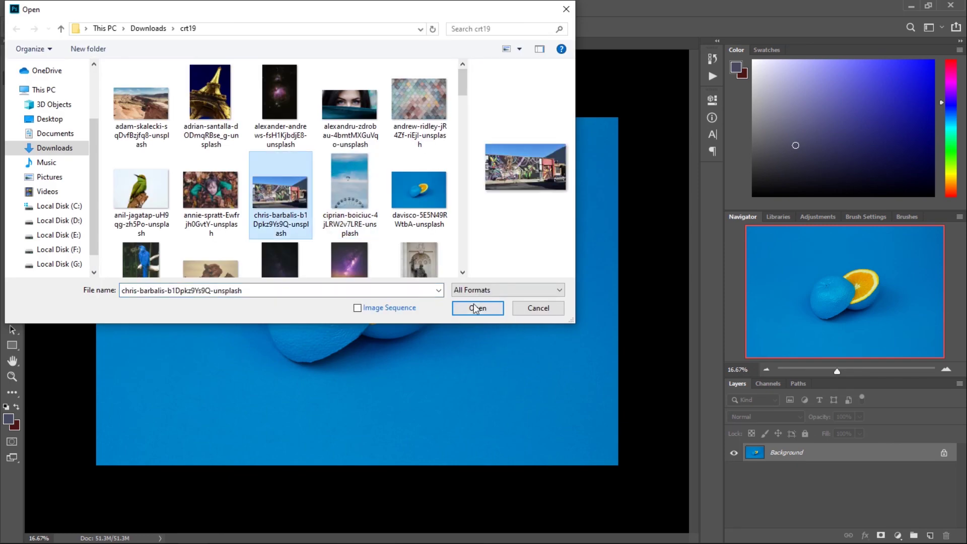
click(473, 304)
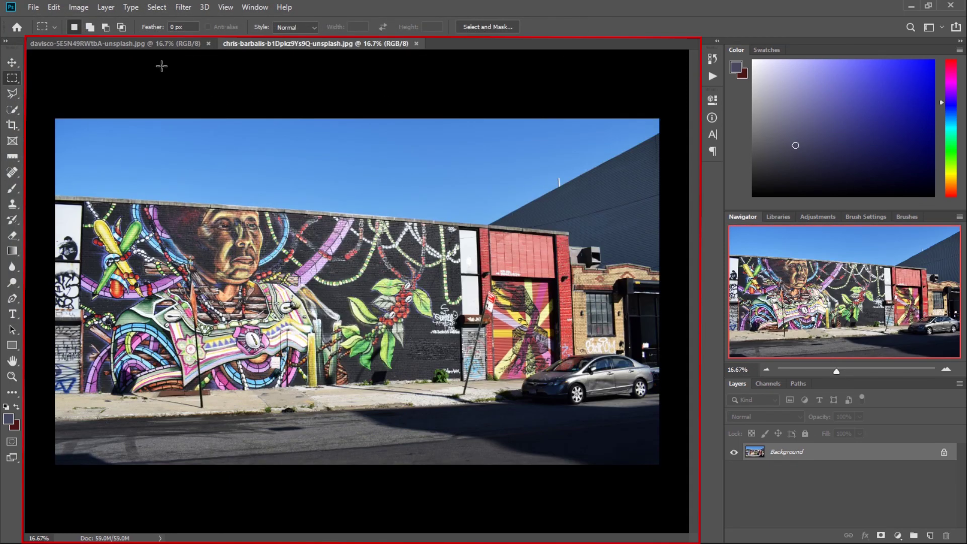
- Compare the two photo tabs, then close the blue-orange photo
click(144, 43)
click(257, 43)
click(114, 44)
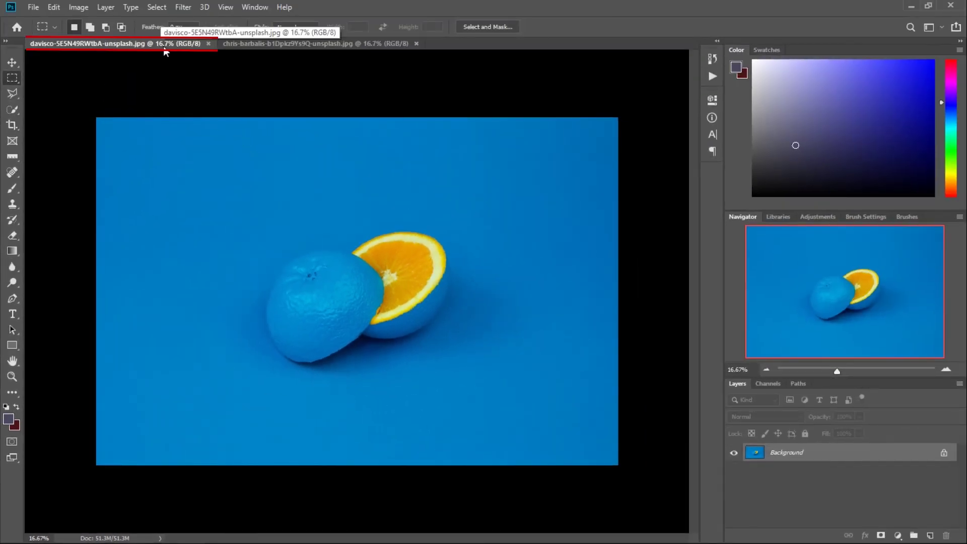
click(208, 44)
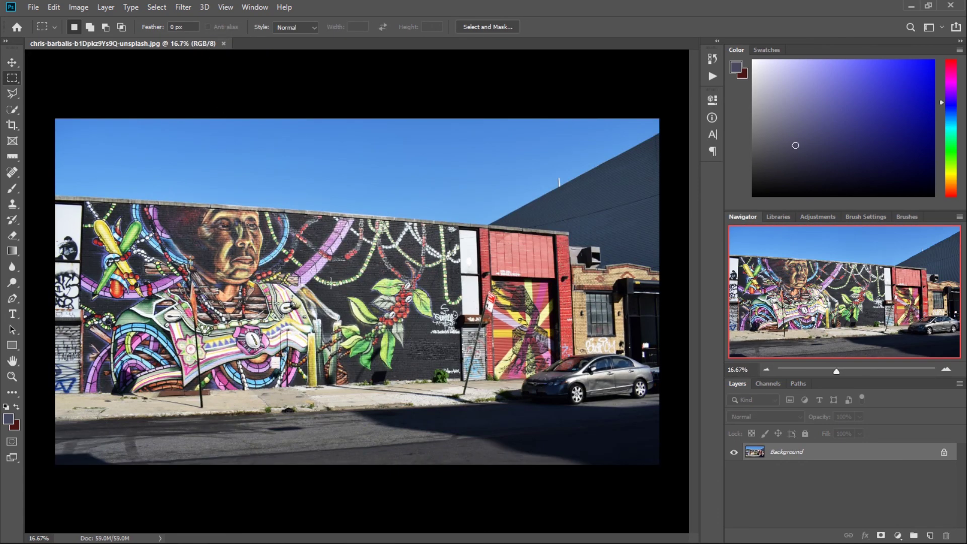